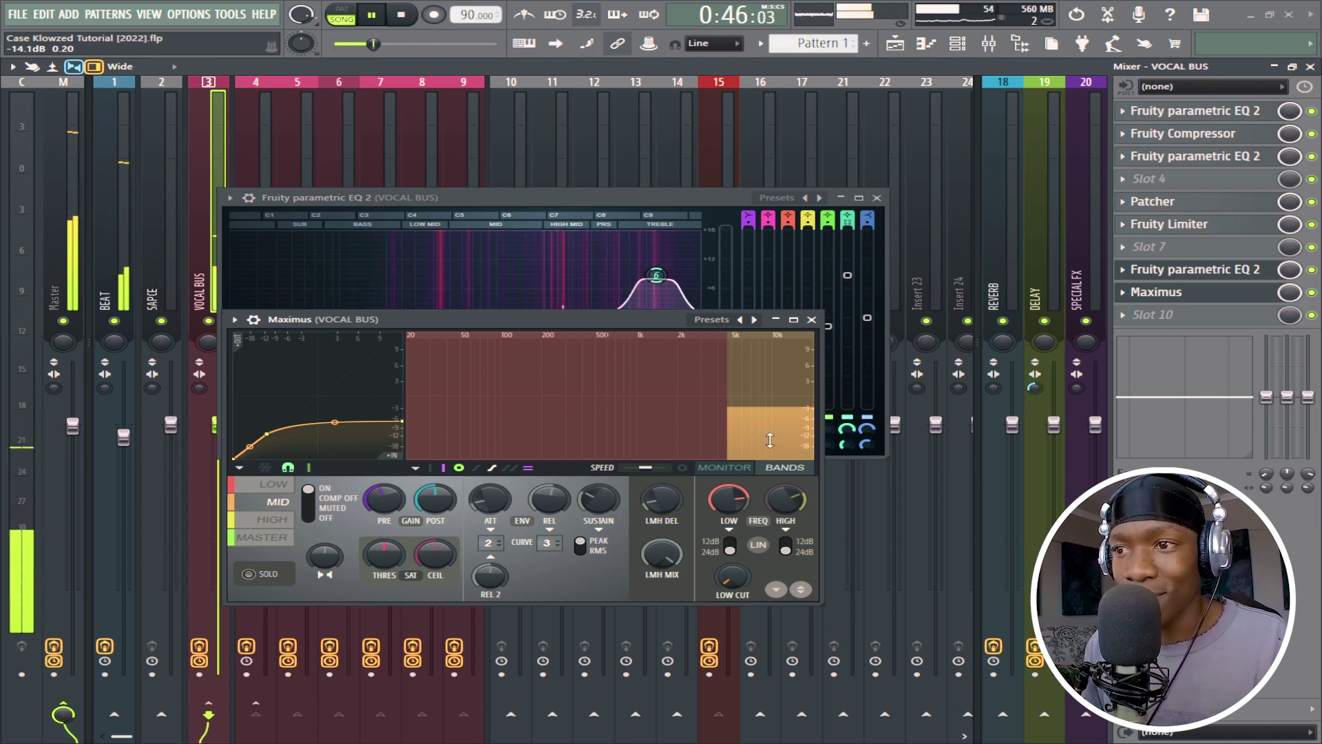
Step: Compare the VOCAL BUS with Maximus bypassed and enabled during playback
click(1313, 293)
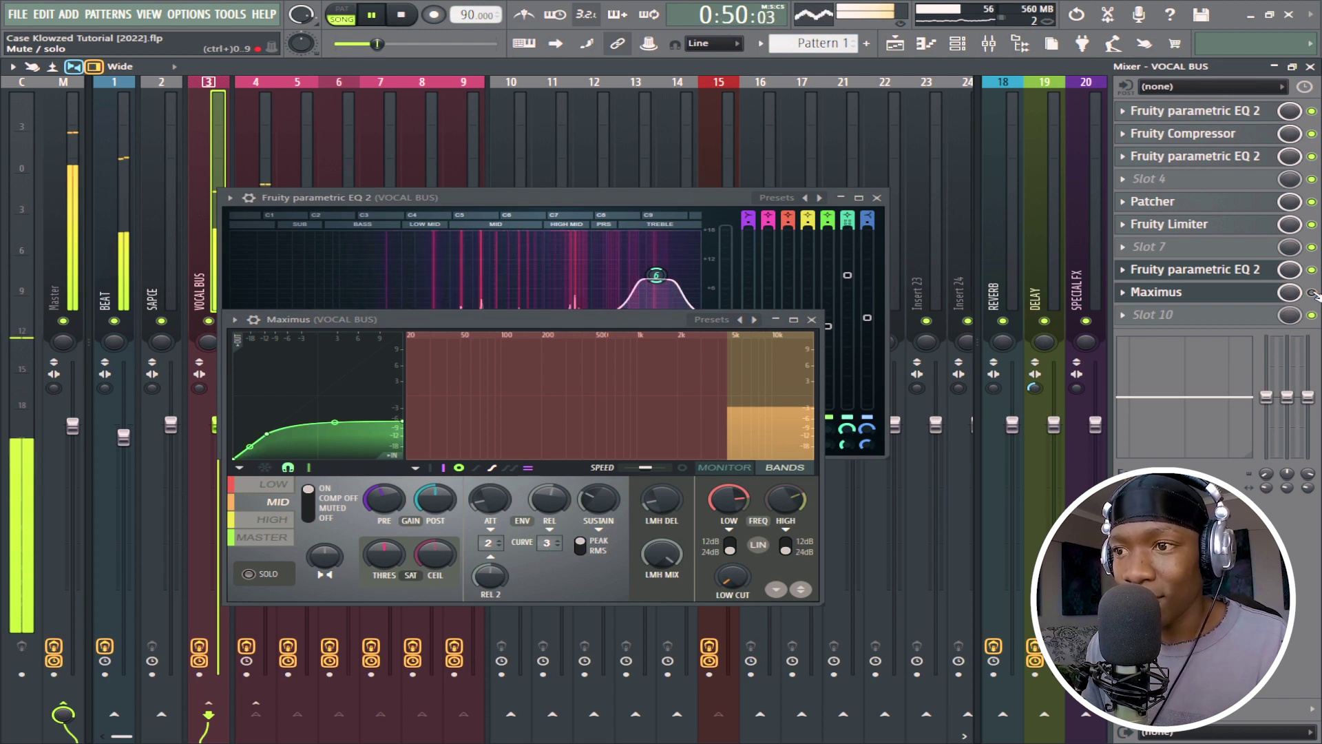
click(1312, 293)
key(space)
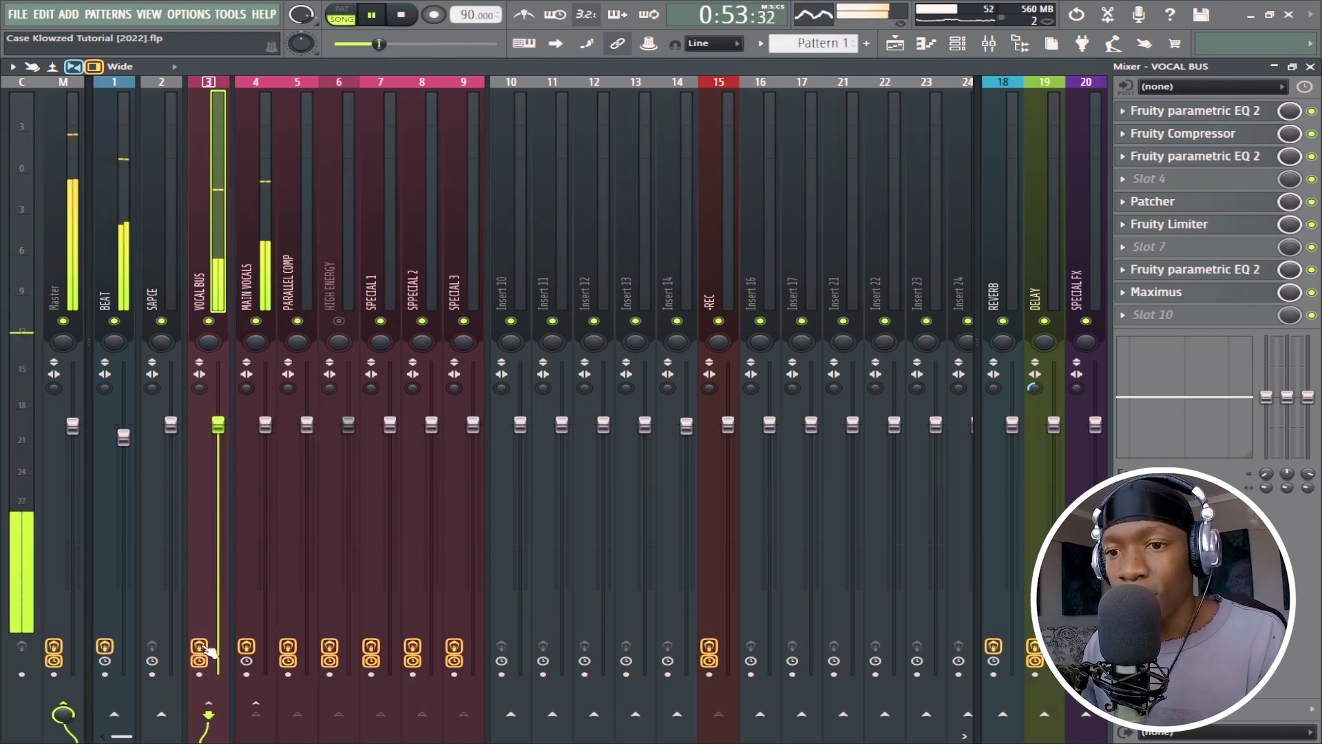
key(space)
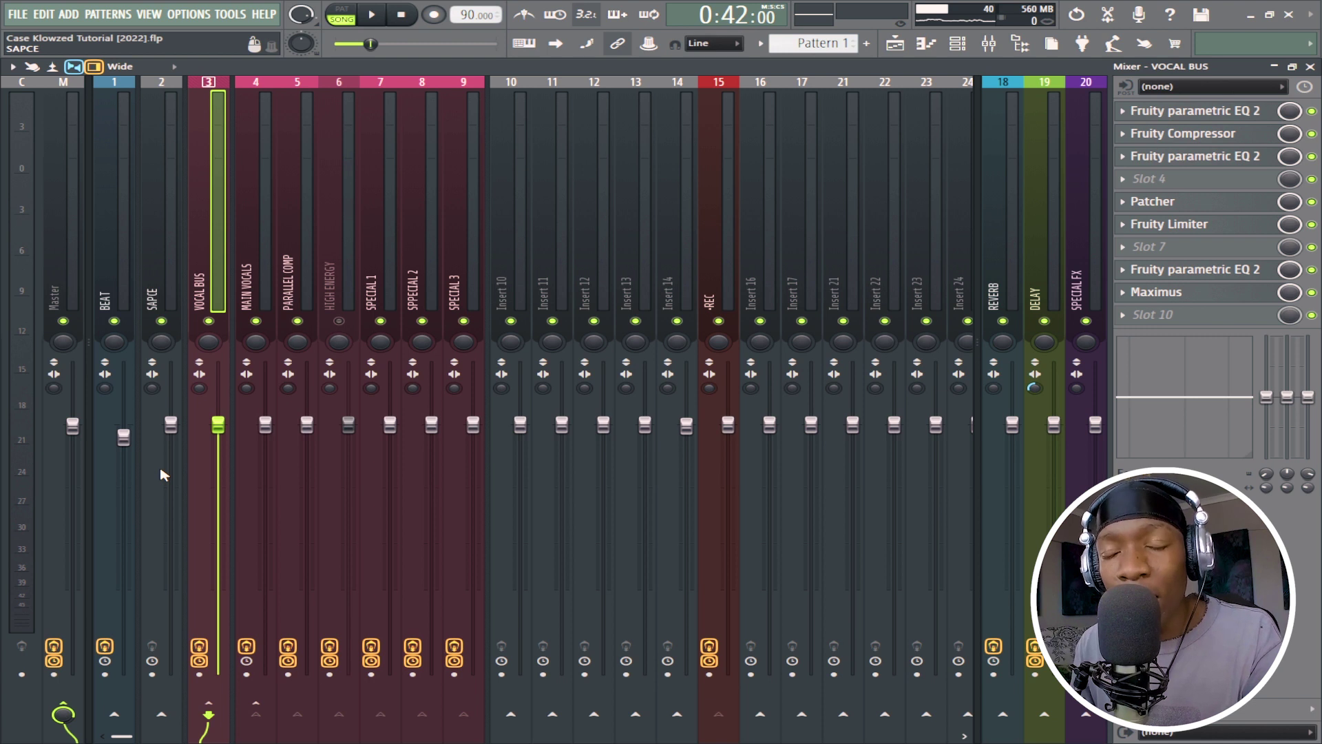
Step: Inspect the Fruity parametric EQ 2 and Fruity Limiter settings on the PARALLEL COMP track
click(254, 390)
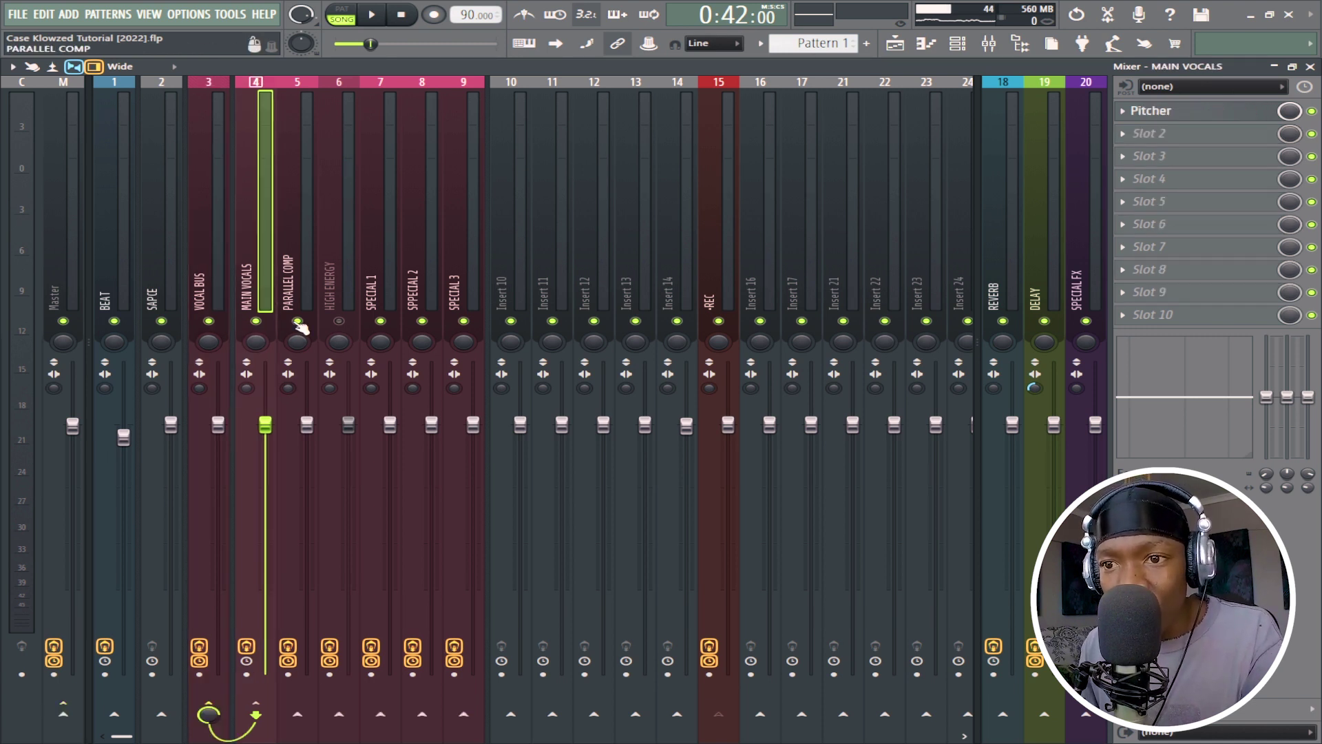
click(304, 281)
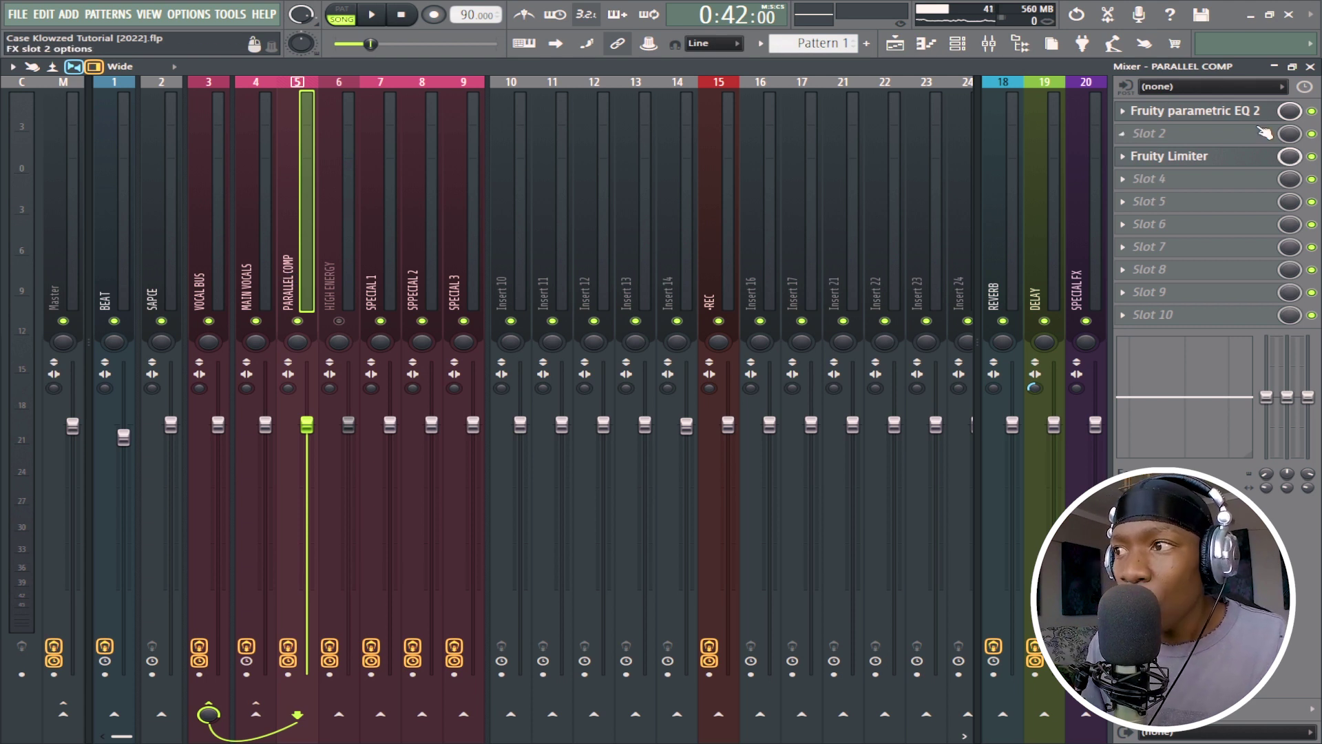
click(1223, 118)
drag(420, 174, 557, 185)
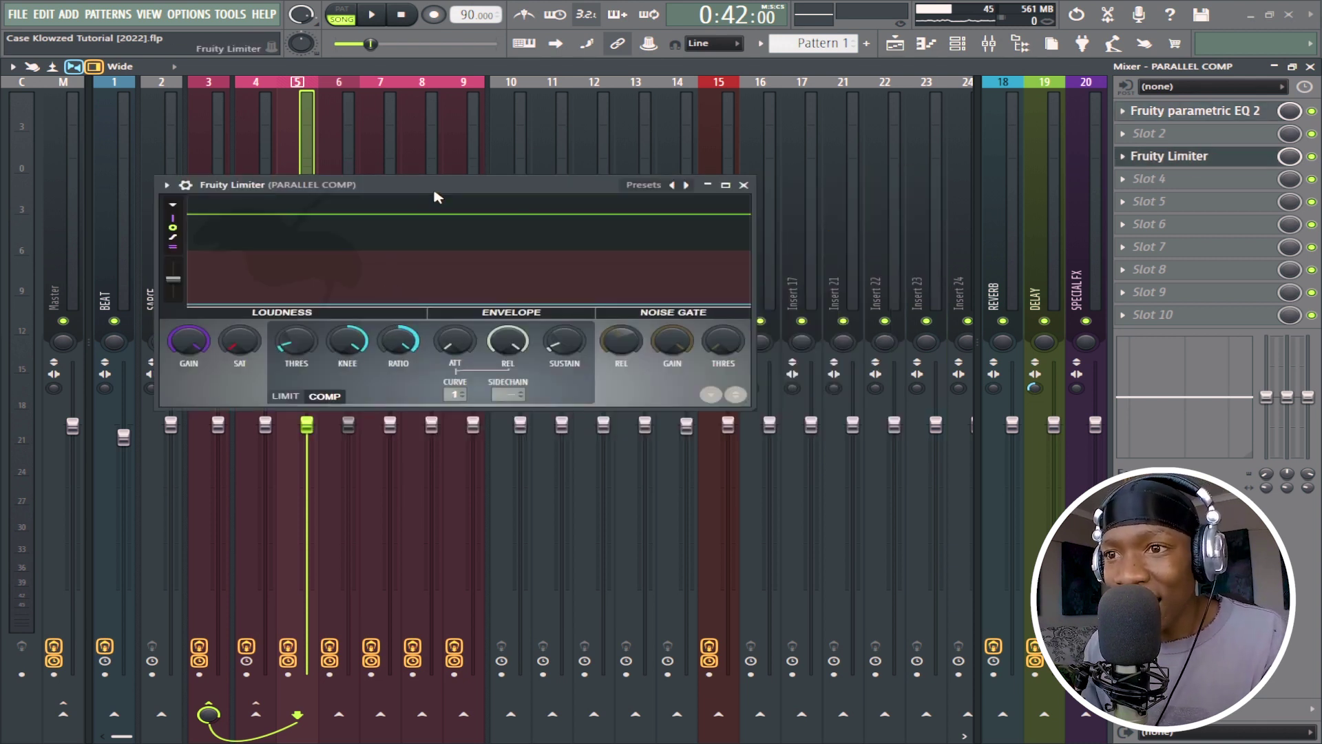
drag(434, 199, 584, 190)
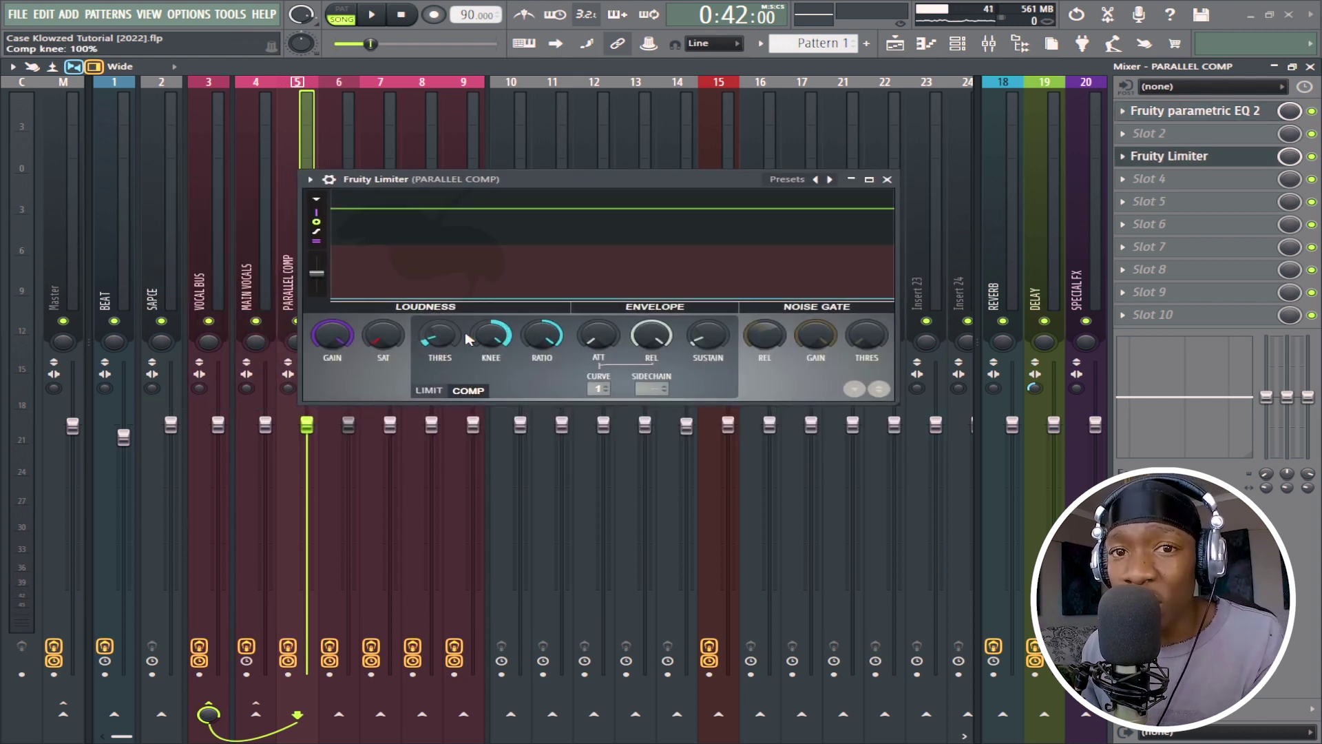
click(888, 180)
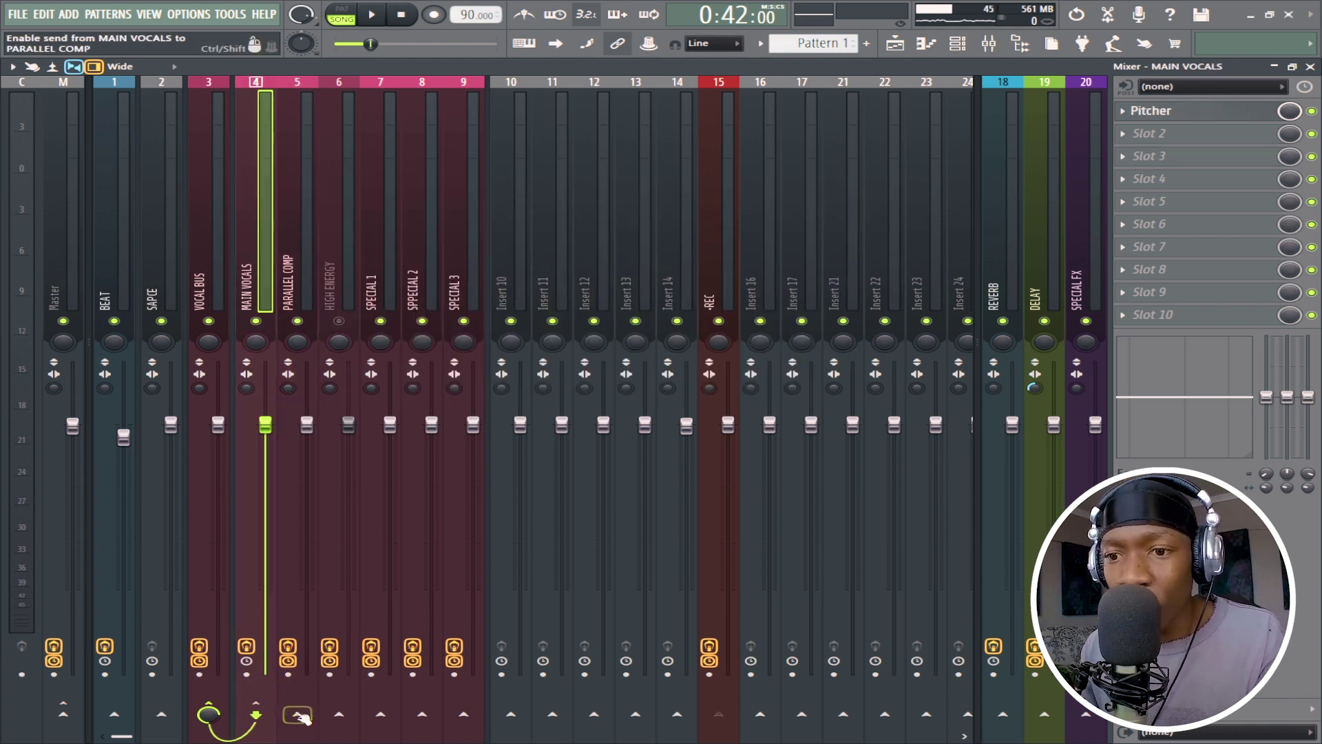
Step: Route the MAIN VOCALS track only to PARALLEL COMP at 100% and audition it
right_click(297, 714)
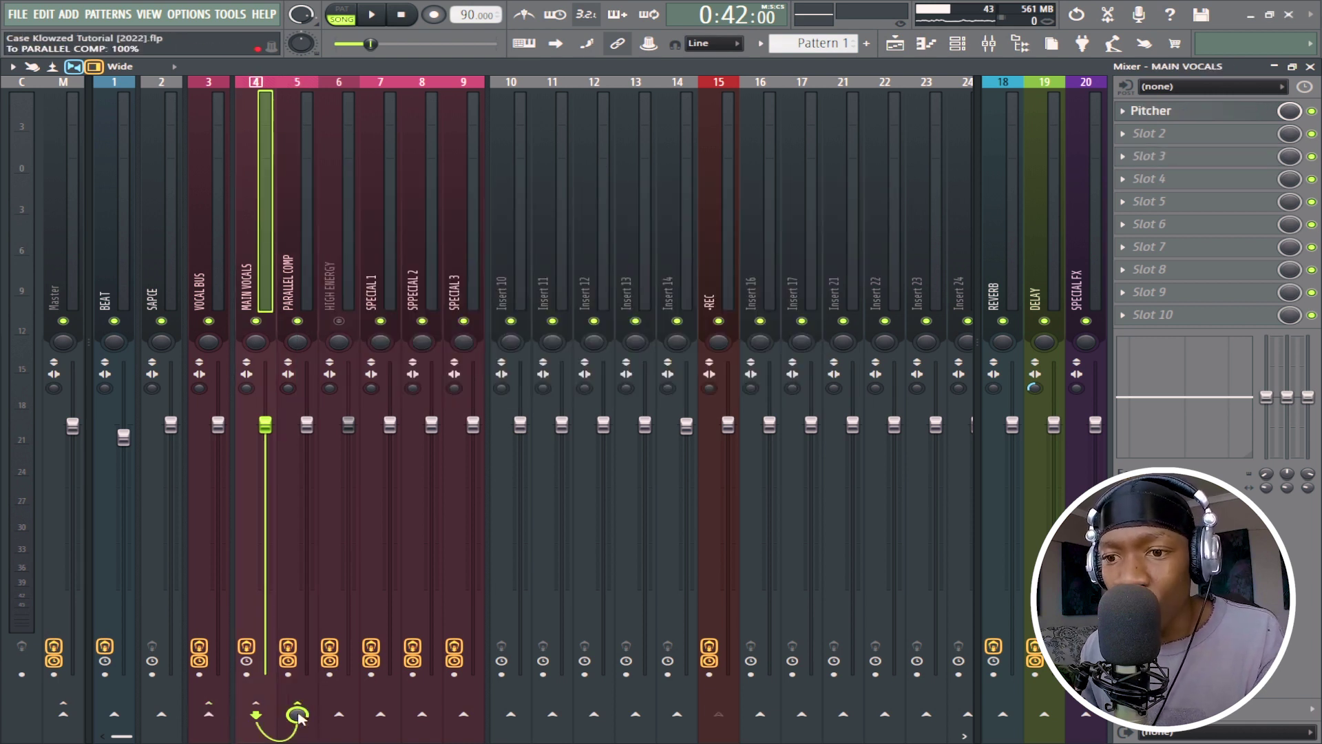
key(space)
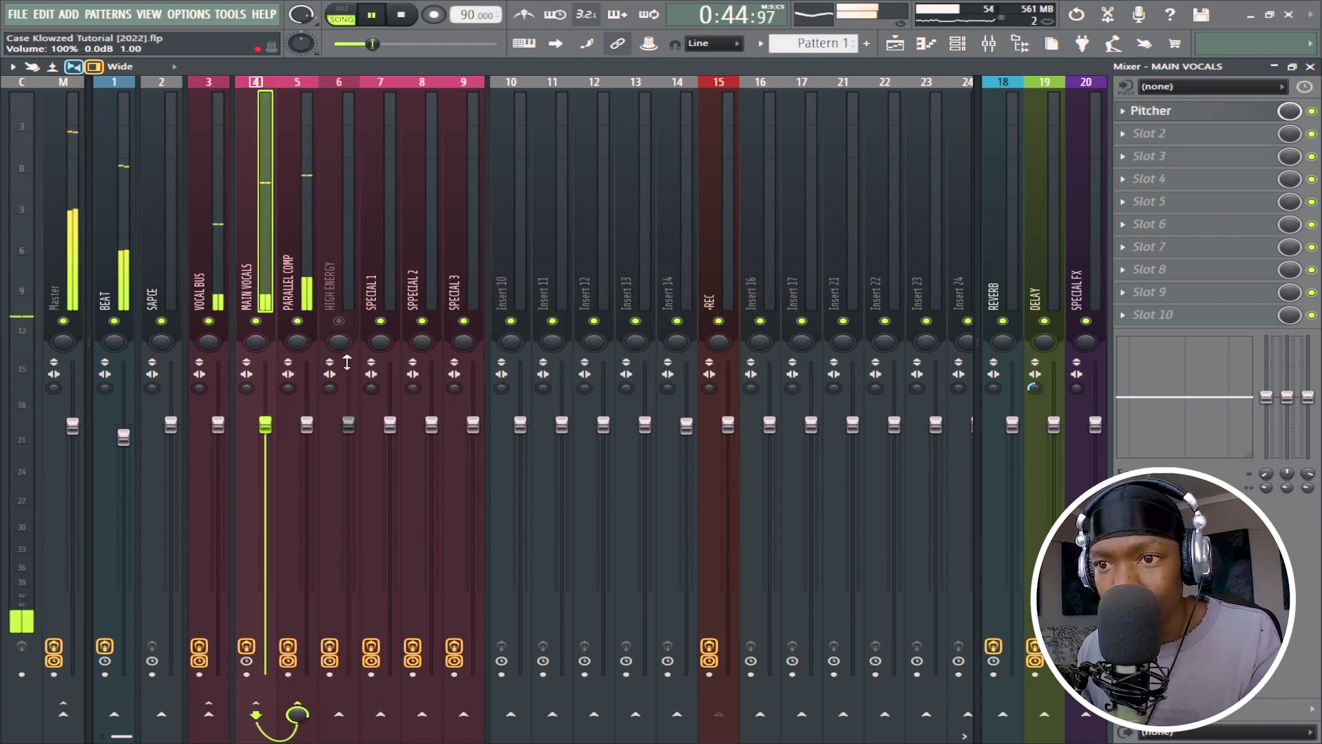
key(space)
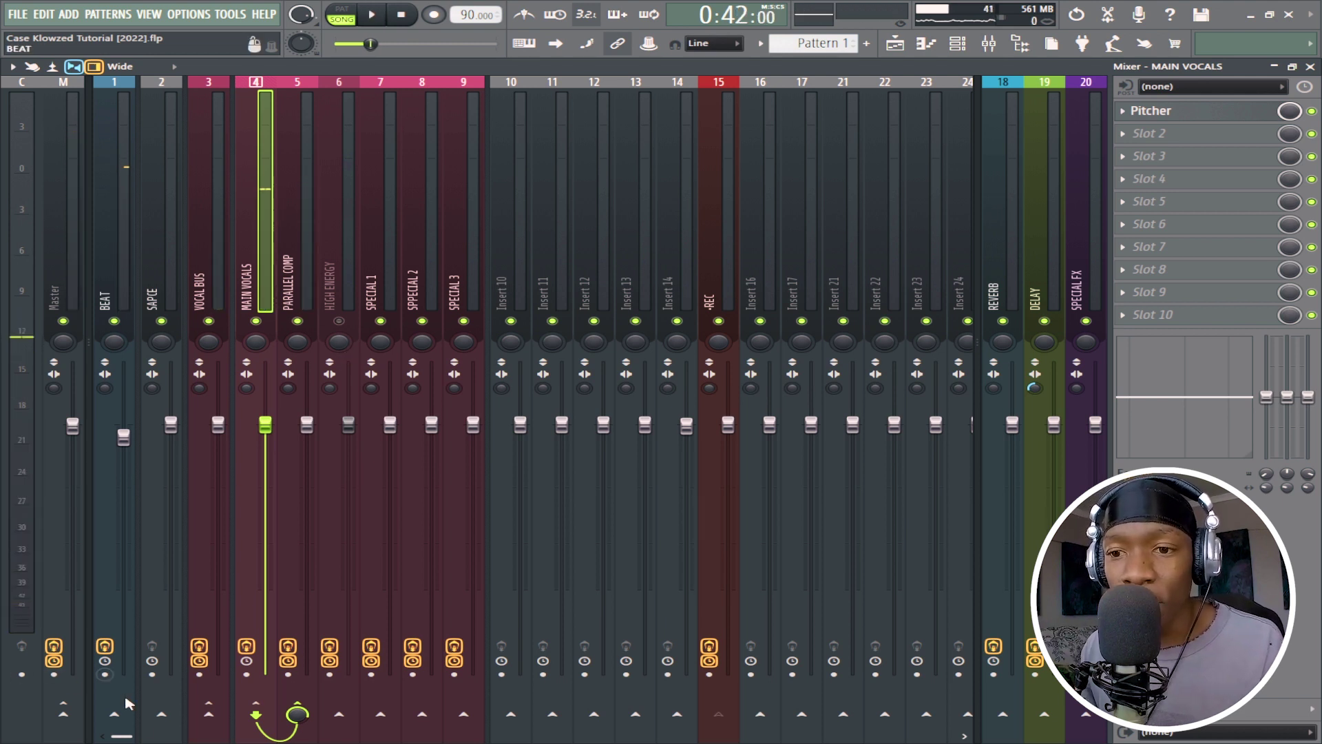
Step: Restore the MAIN VOCALS send to the VOCAL BUS and blend the PARALLEL COMP send in at about 13% during playback
click(209, 714)
click(298, 715)
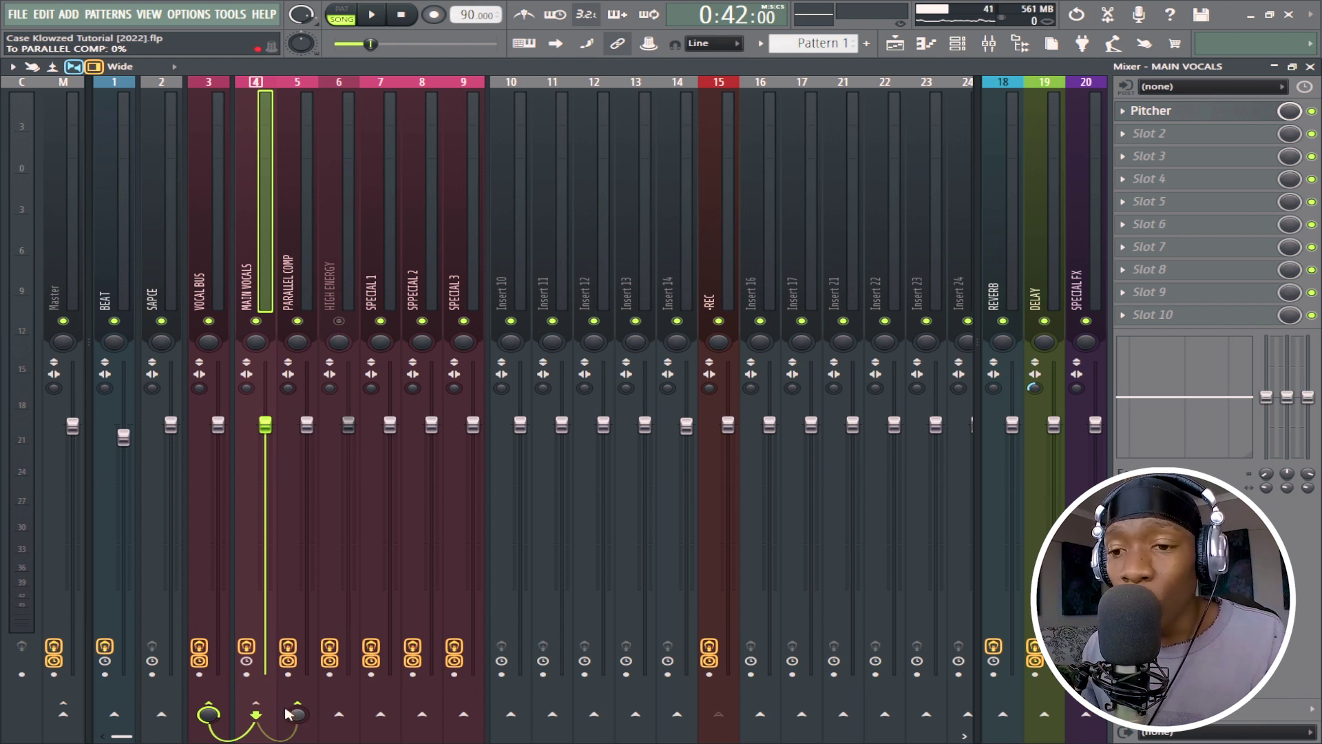
key(space)
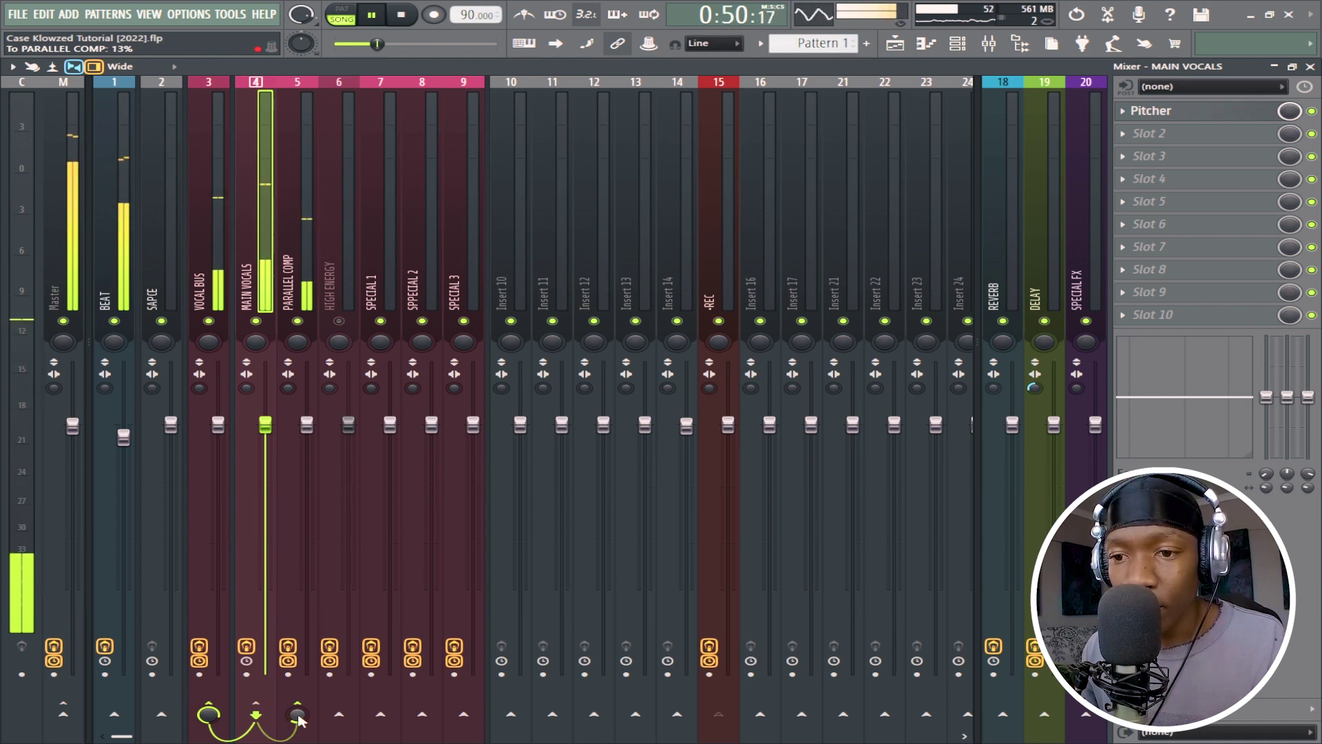
Step: Compare the PARALLEL COMP effects off and on during playback and fine-tune the MAIN VOCALS send to that track
click(290, 653)
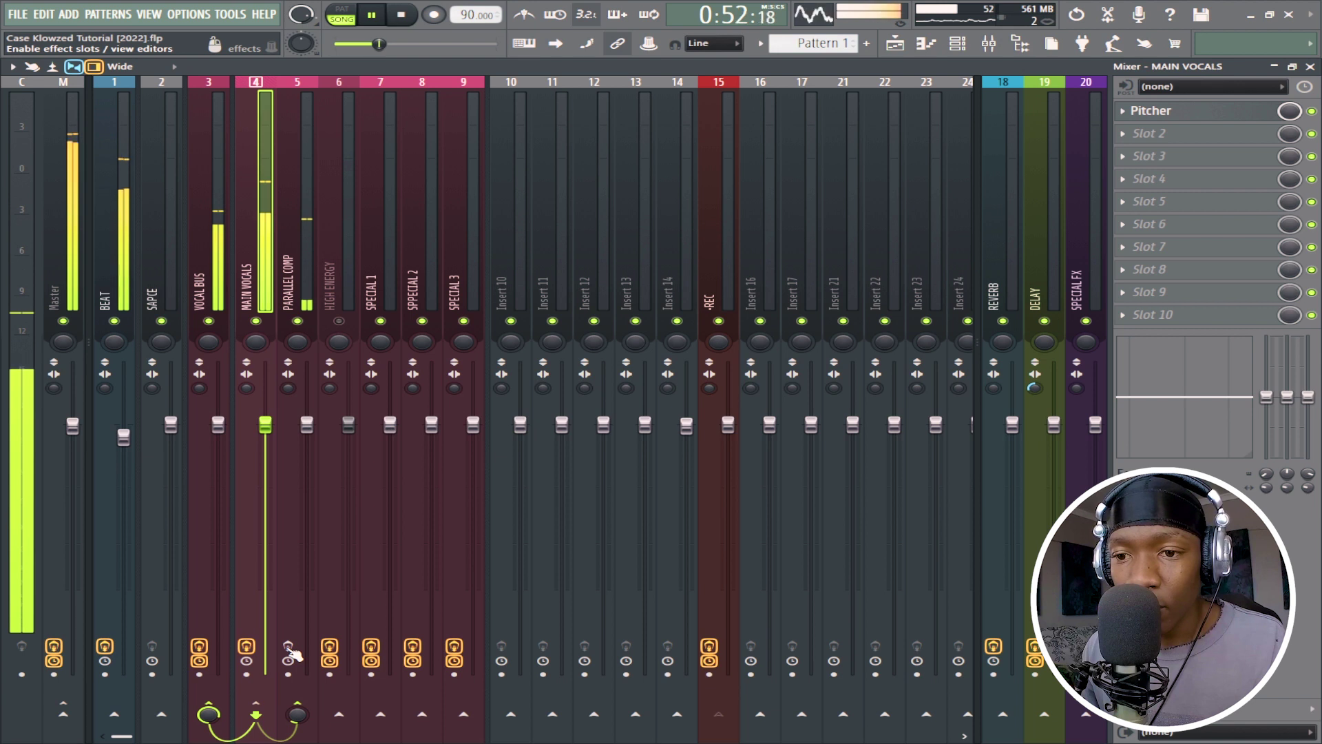
click(290, 653)
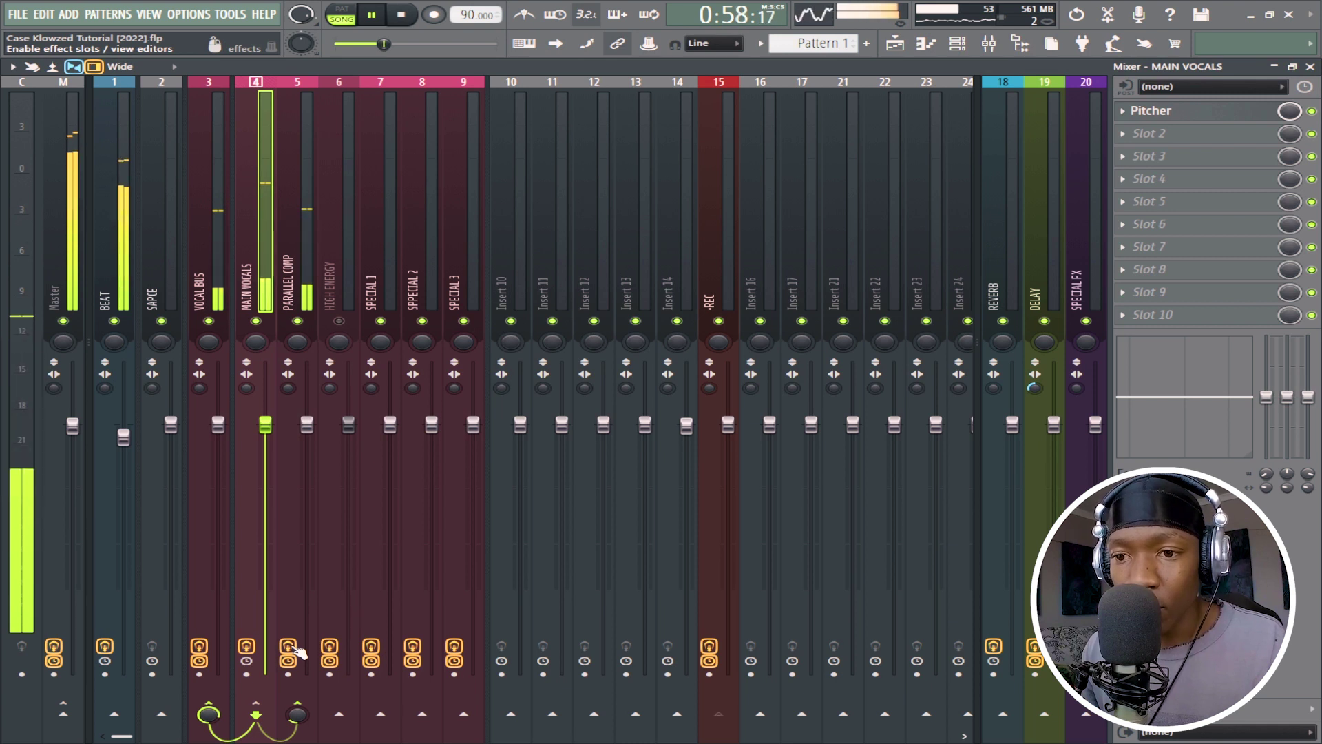
drag(298, 714, 298, 708)
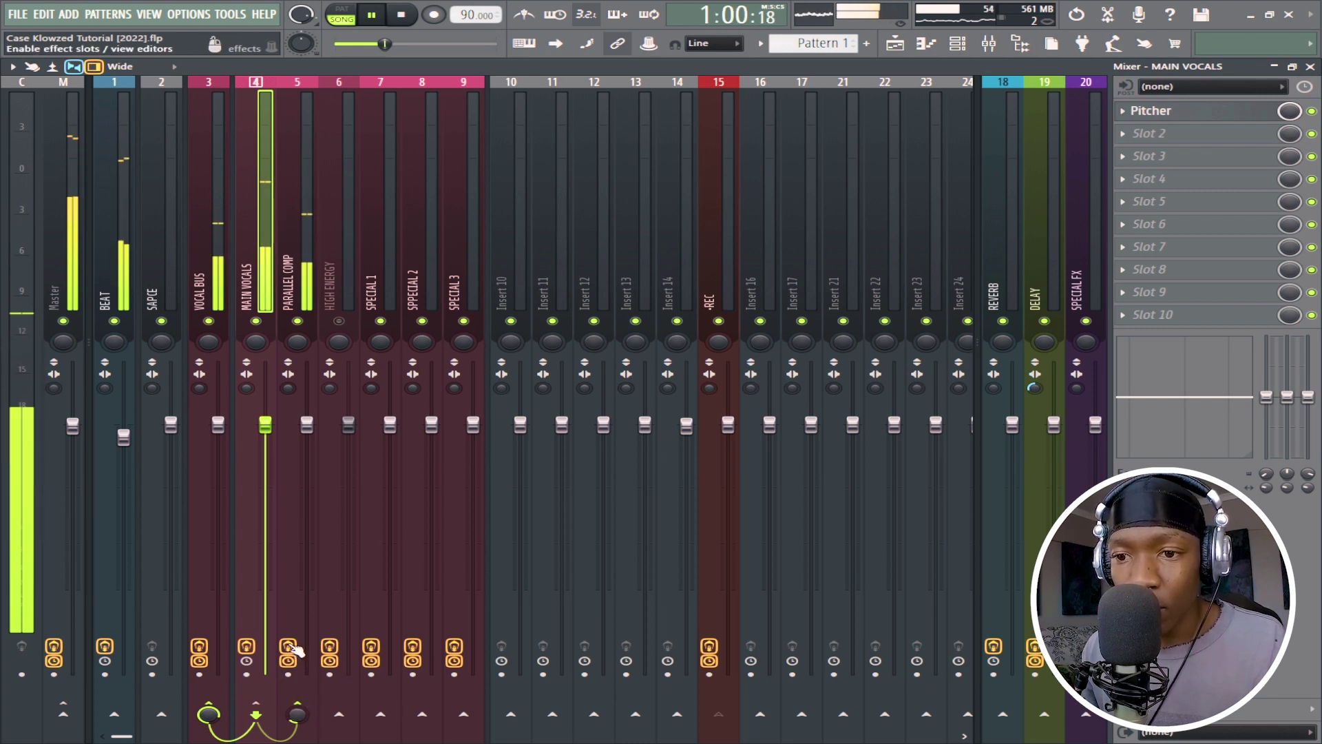
key(space)
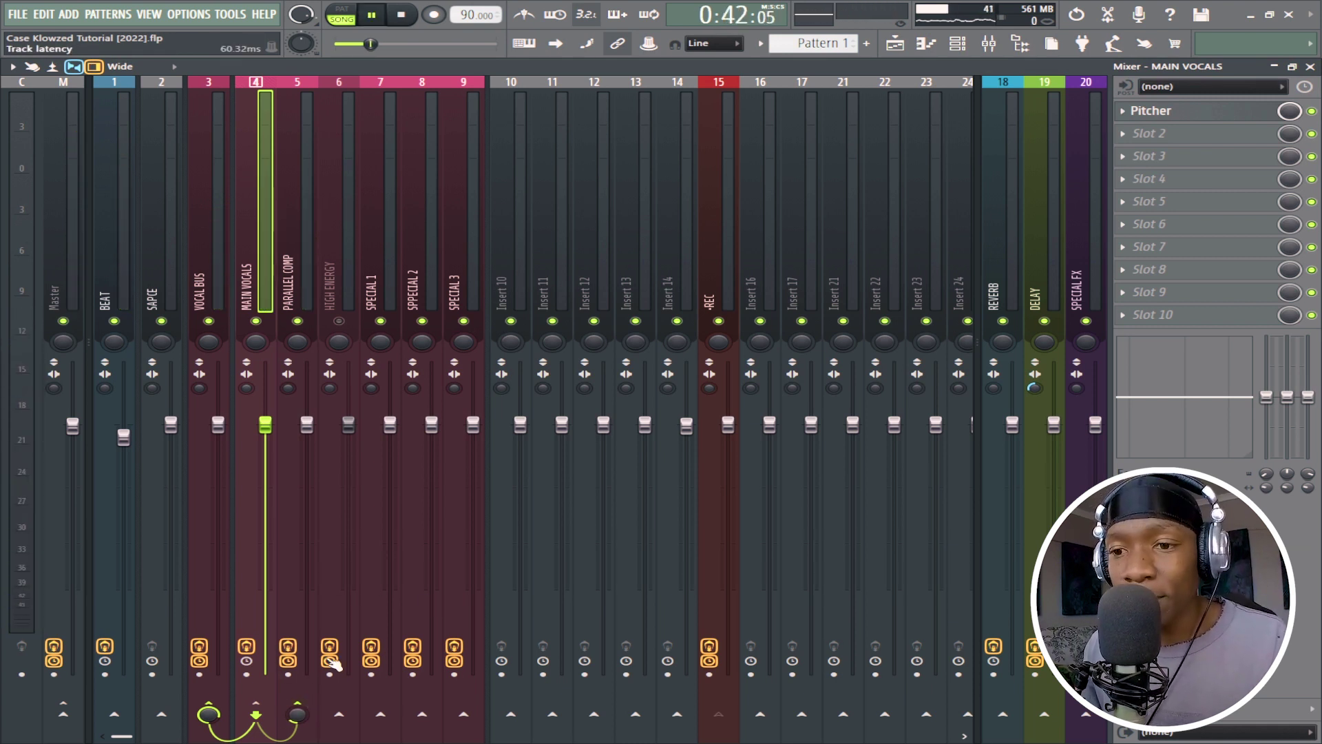
Step: Adjust PARALLEL COMP's stereo separation and set its MAIN VOCALS send to 17% while comparing its effects off and on
key(space)
click(289, 647)
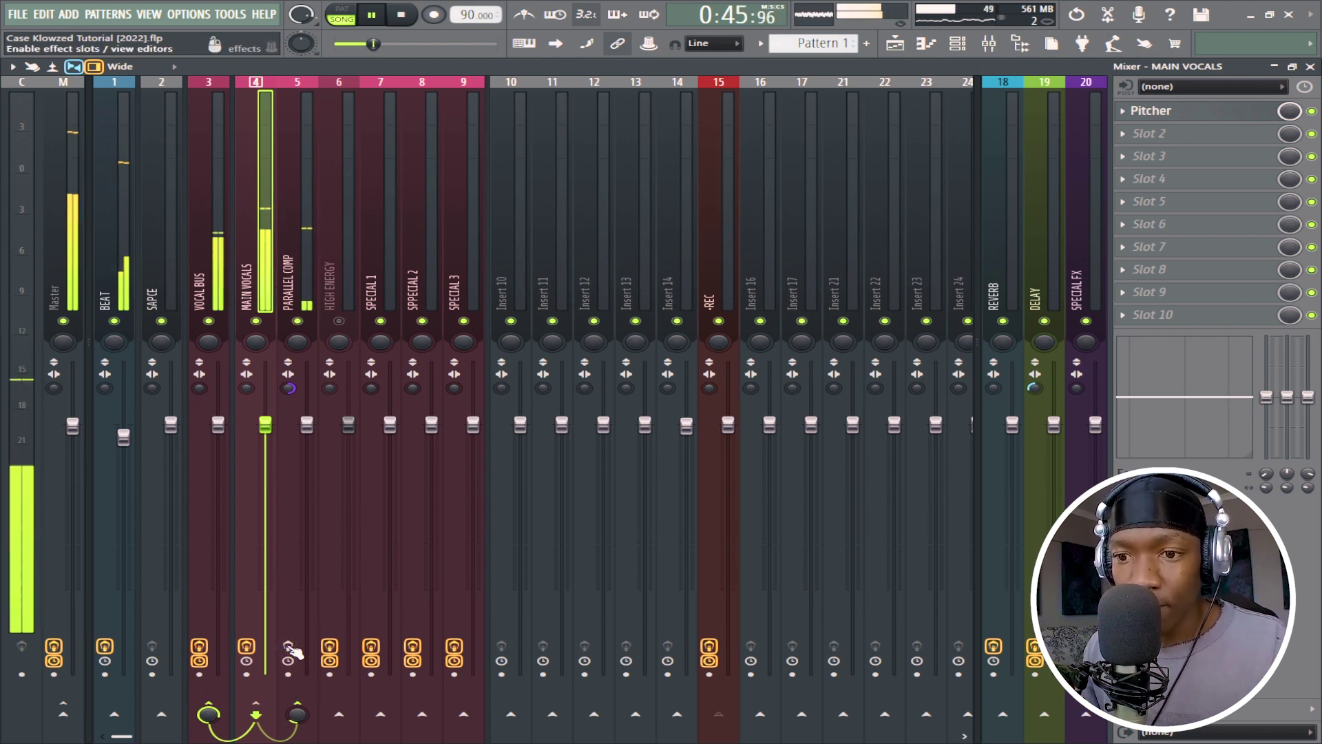
click(288, 647)
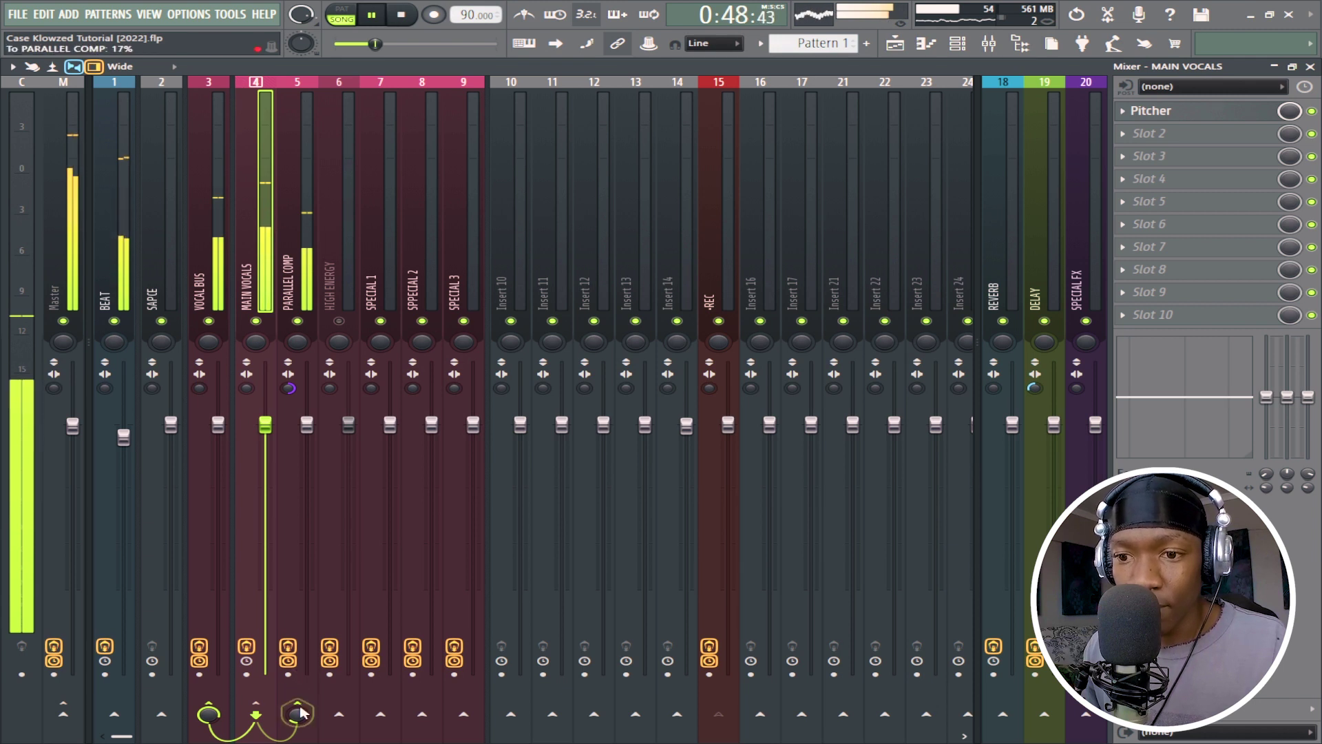
click(289, 646)
click(289, 647)
key(space)
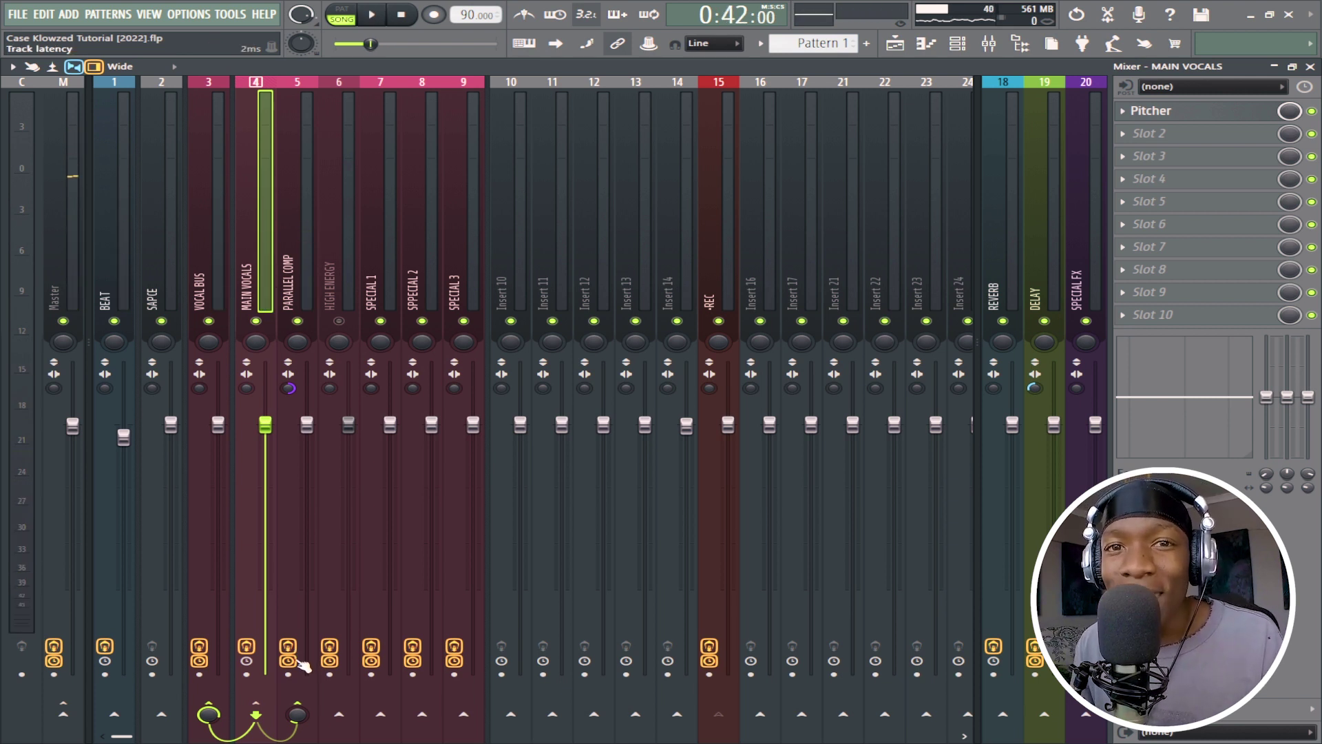
Step: Unmute the HIGH ENERGY track and remove its Auto-Tune 8.1 effect
click(303, 666)
click(338, 279)
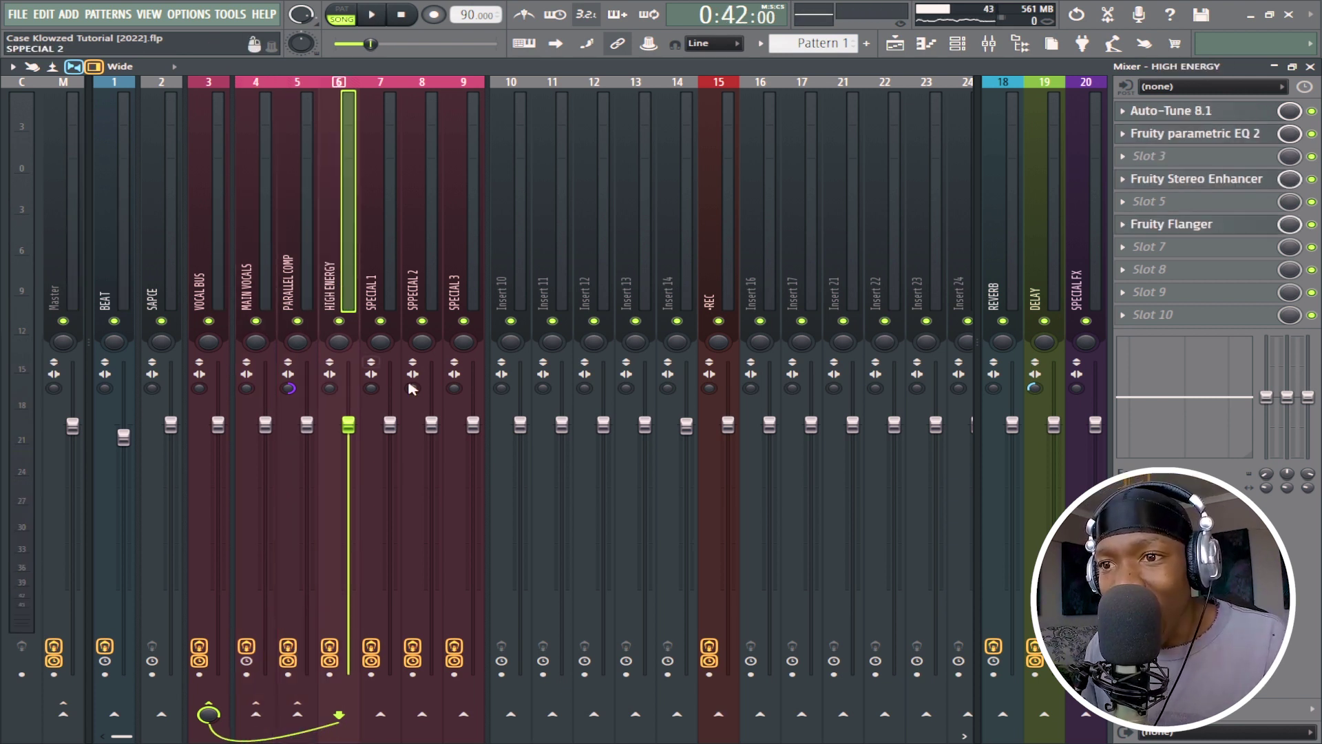
Step: Review the Fruity parametric EQ 2, Stereo Enhancer and Flanger settings on the HIGH ENERGY track
click(1185, 135)
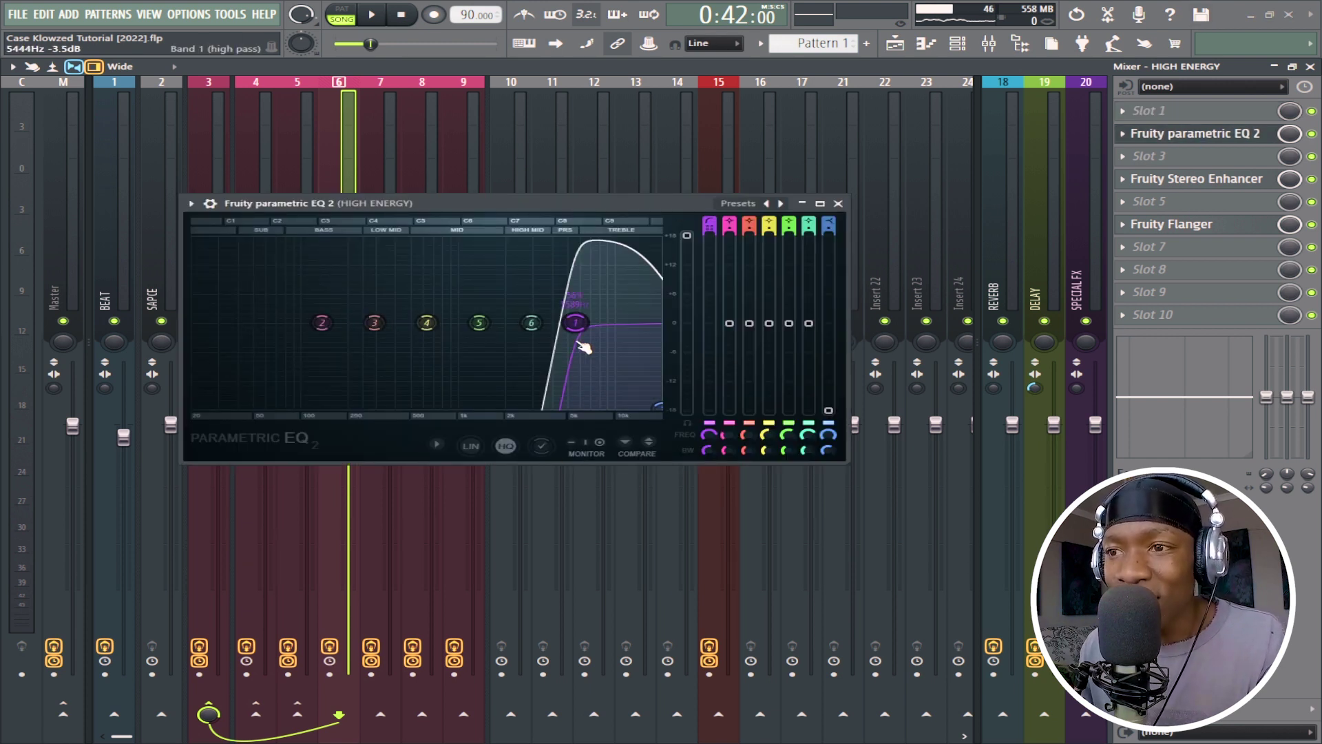
click(1207, 181)
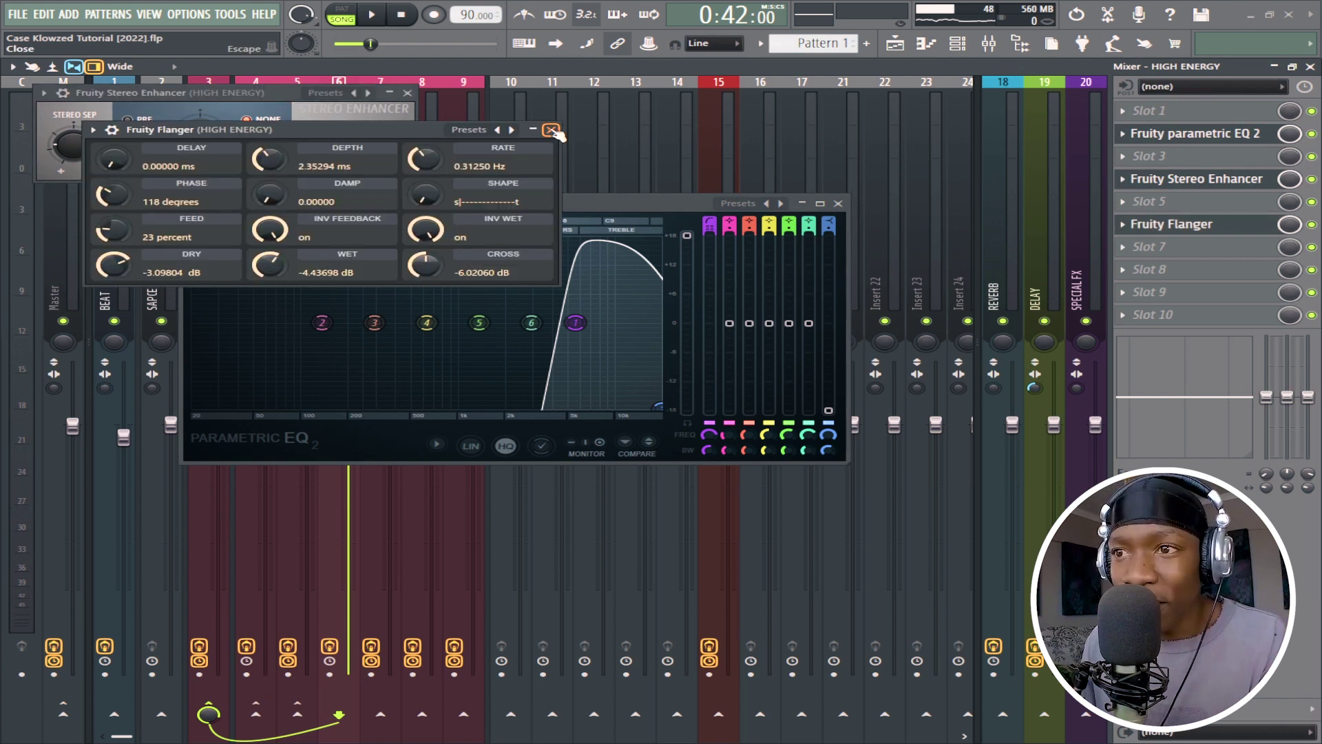
click(551, 131)
click(407, 93)
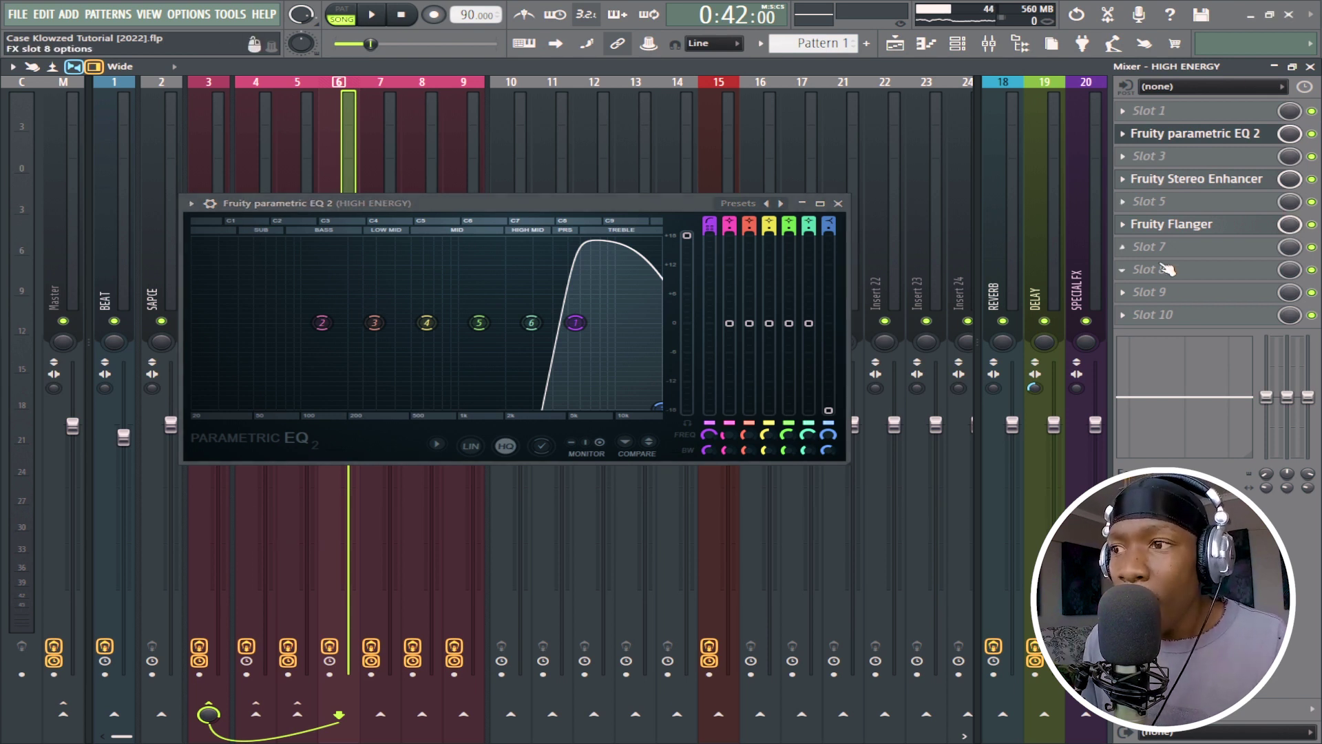
click(842, 205)
Step: Route the MAIN VOCALS track only to HIGH ENERGY at 100% and audition it
click(256, 620)
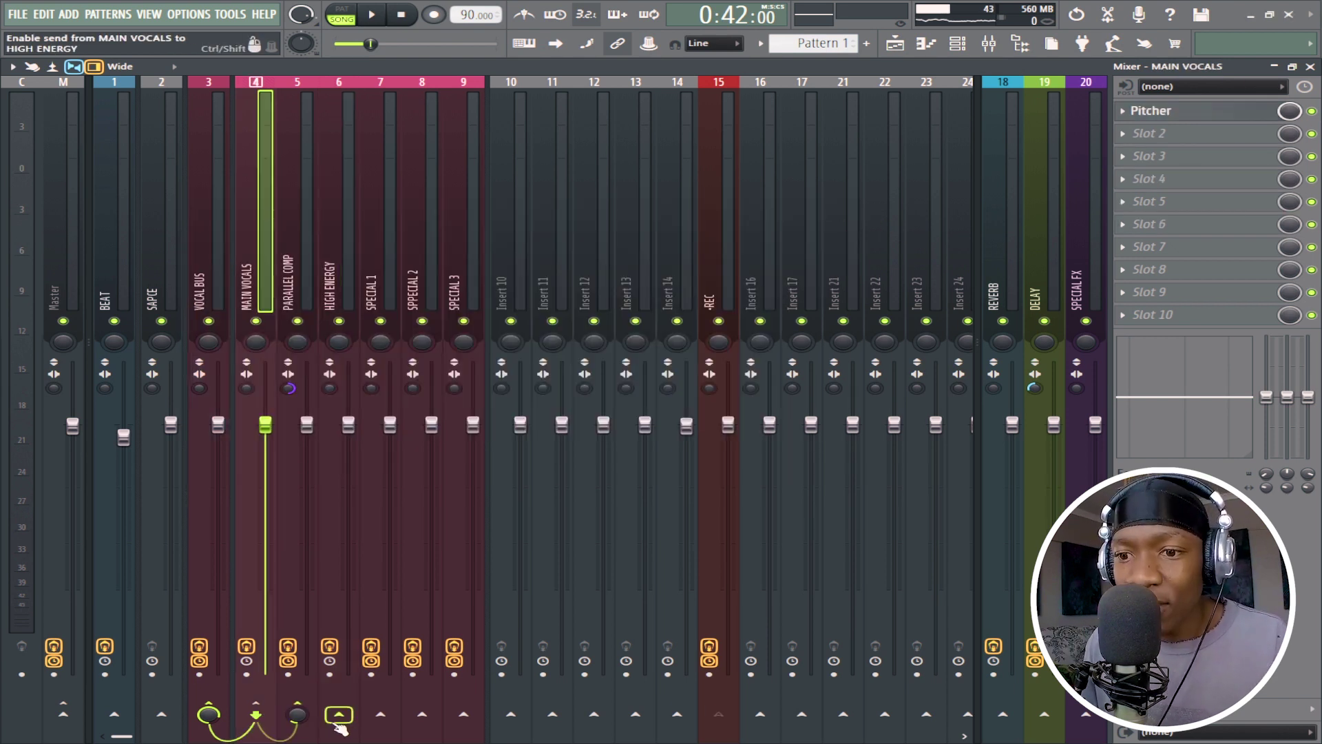
click(339, 717)
key(space)
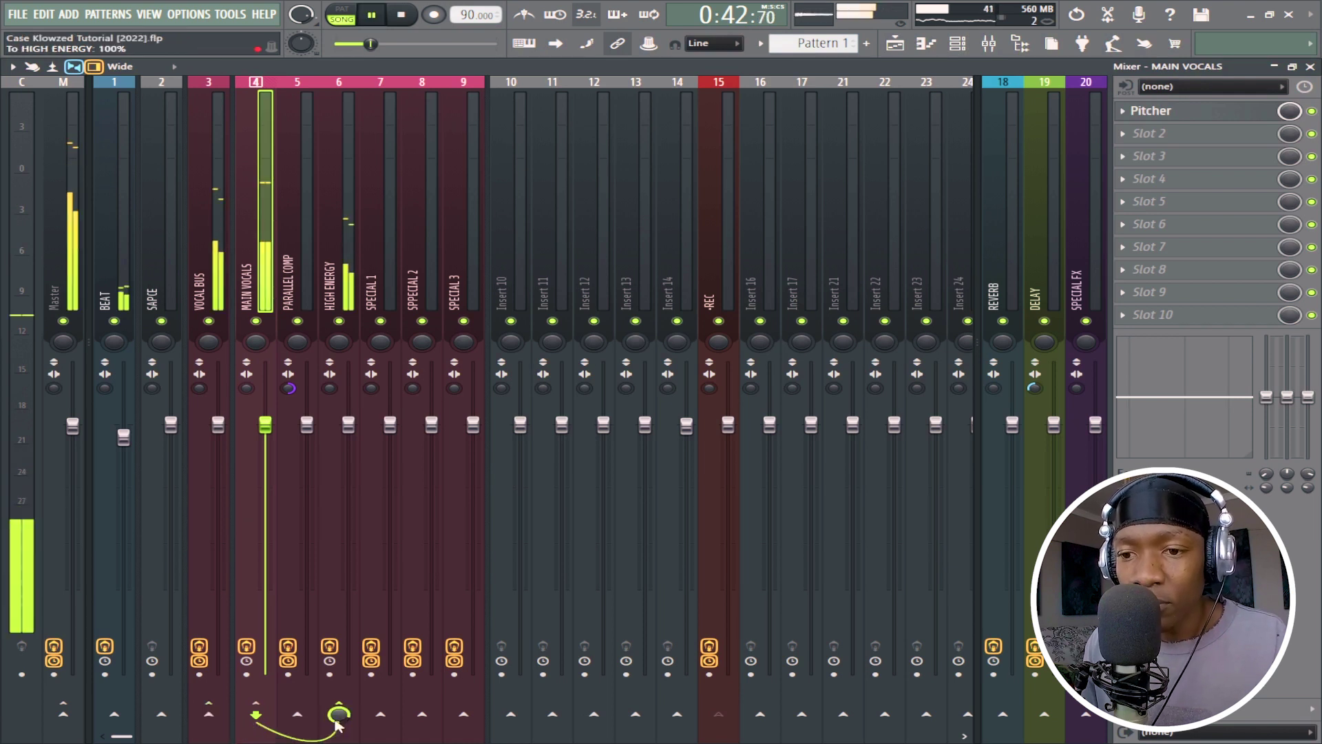
key(space)
Step: Route the MAIN VOCALS track back to the VOCAL BUS only and play the song
click(226, 711)
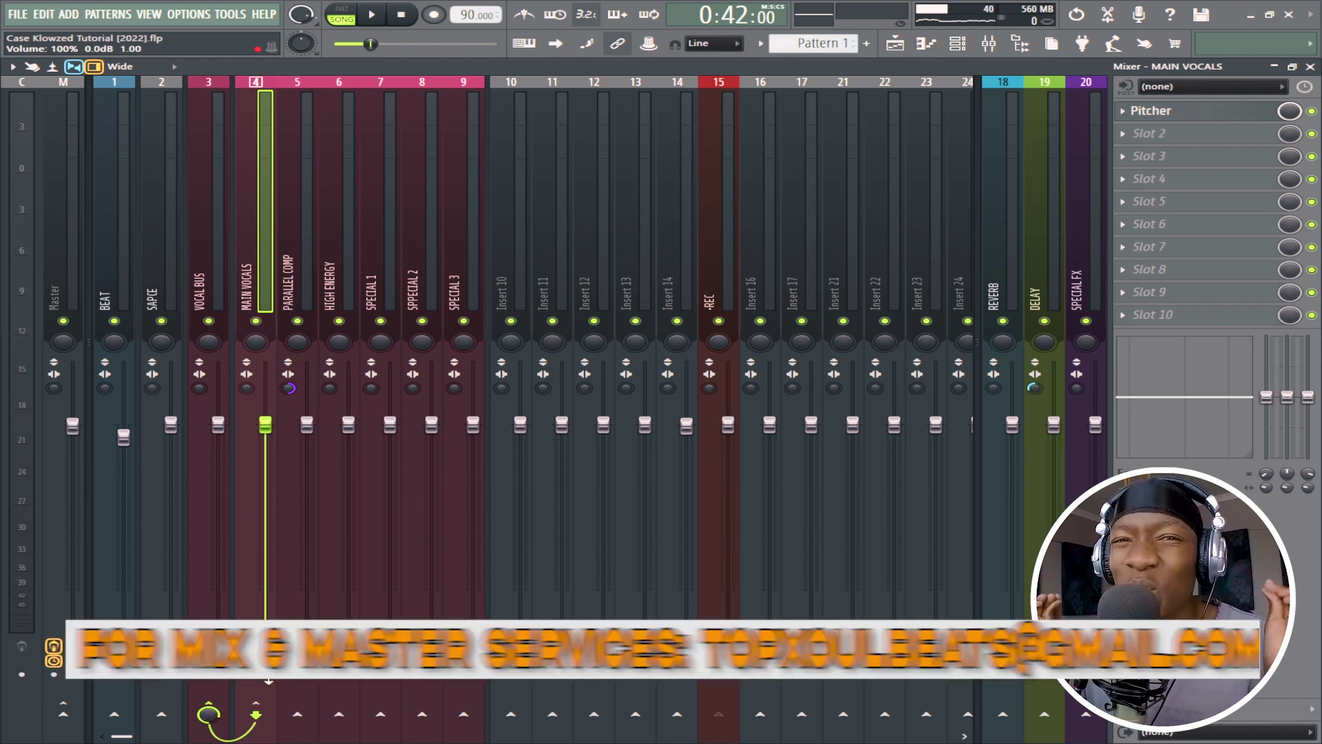
key(space)
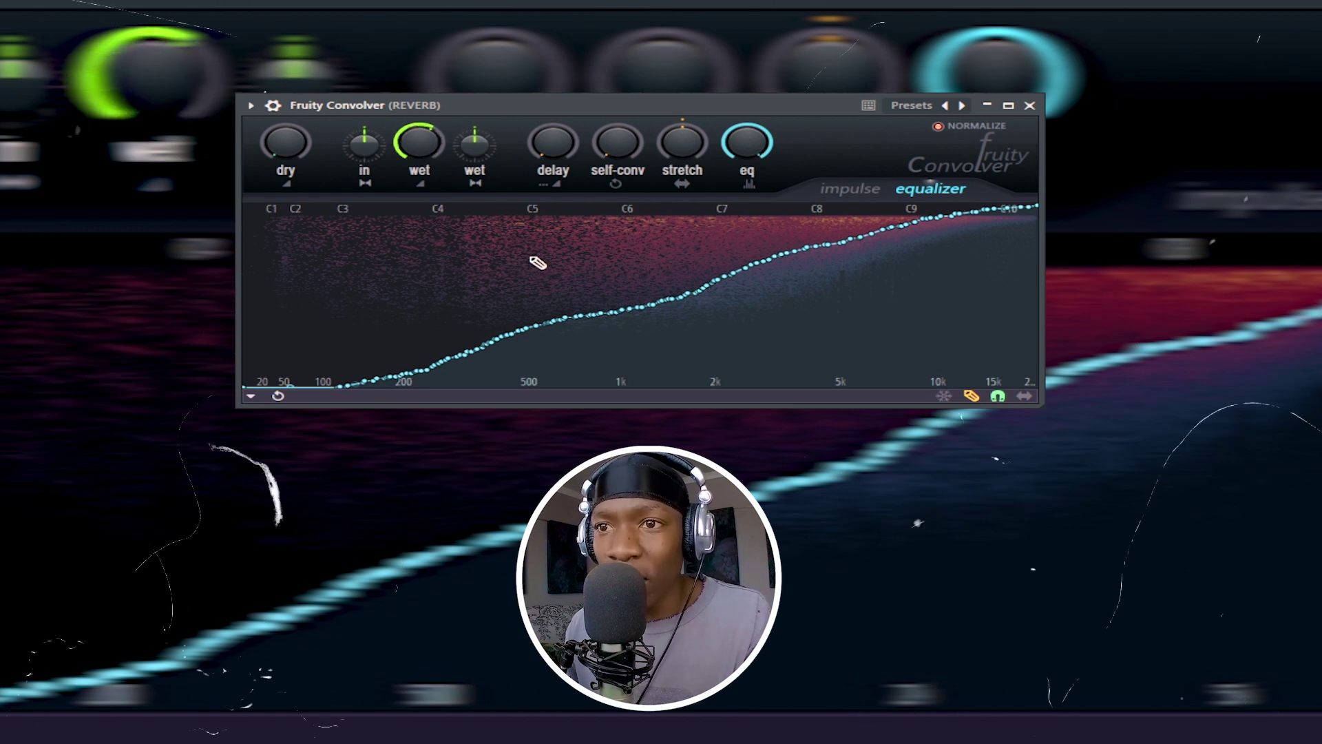
Step: Review the Fruity Convolver impulse and equalizer views and the Fruity Stereo Enhancer settings on the REVERB track
click(845, 197)
click(947, 196)
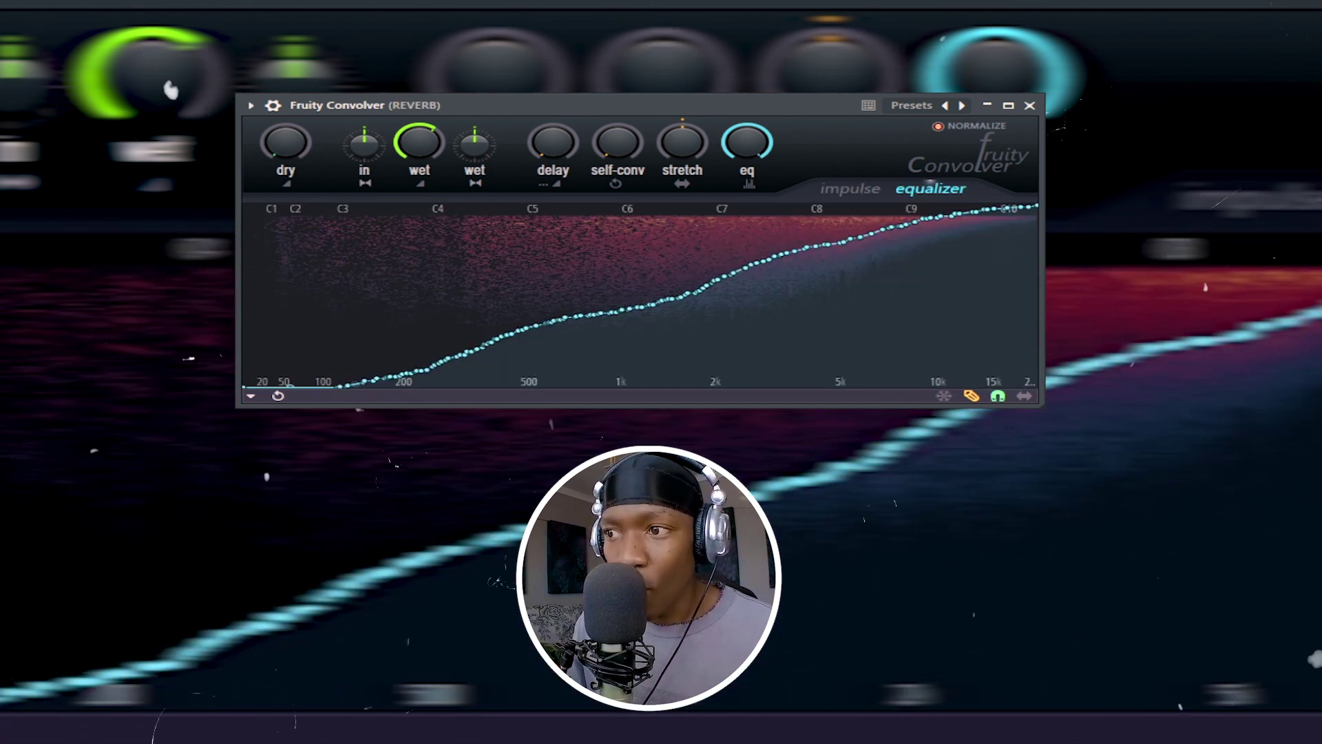
mouse_move(254, 386)
mouse_down()
mouse_move(447, 386)
mouse_move(678, 305)
mouse_move(387, 380)
mouse_up()
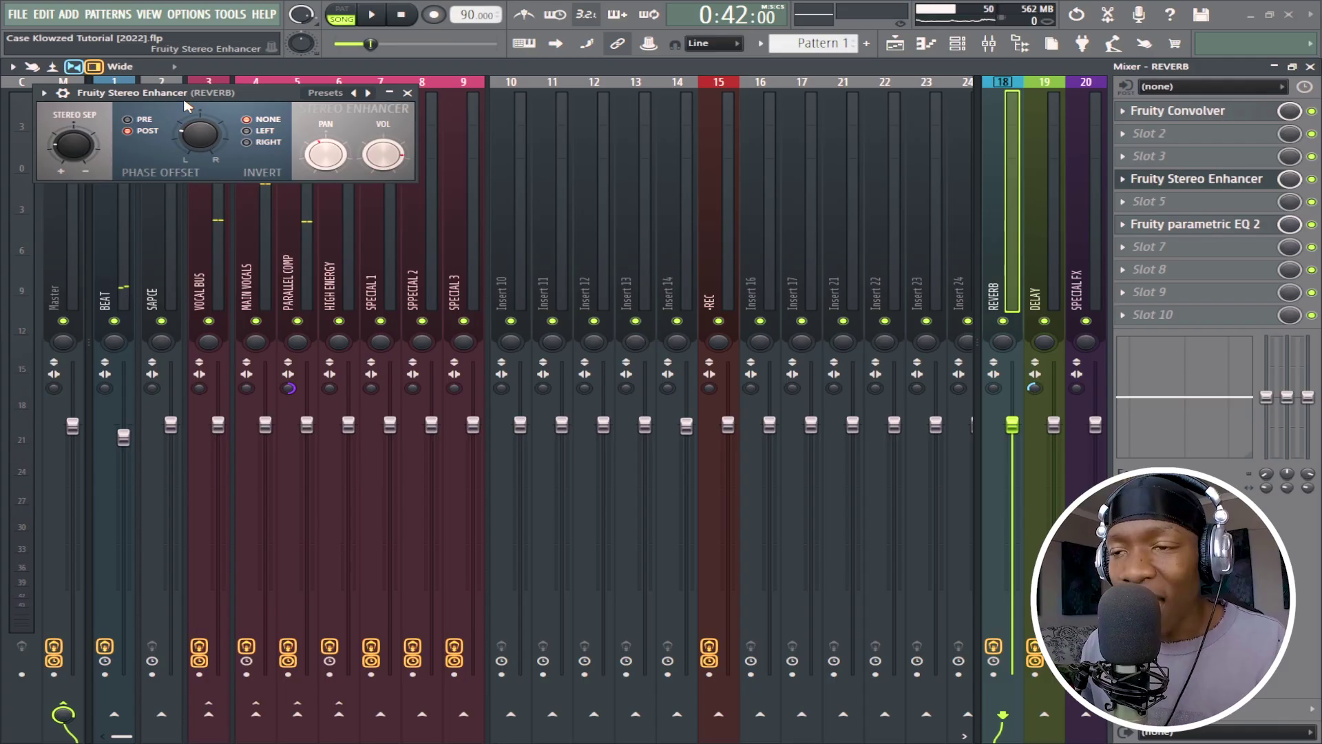
drag(185, 93, 614, 225)
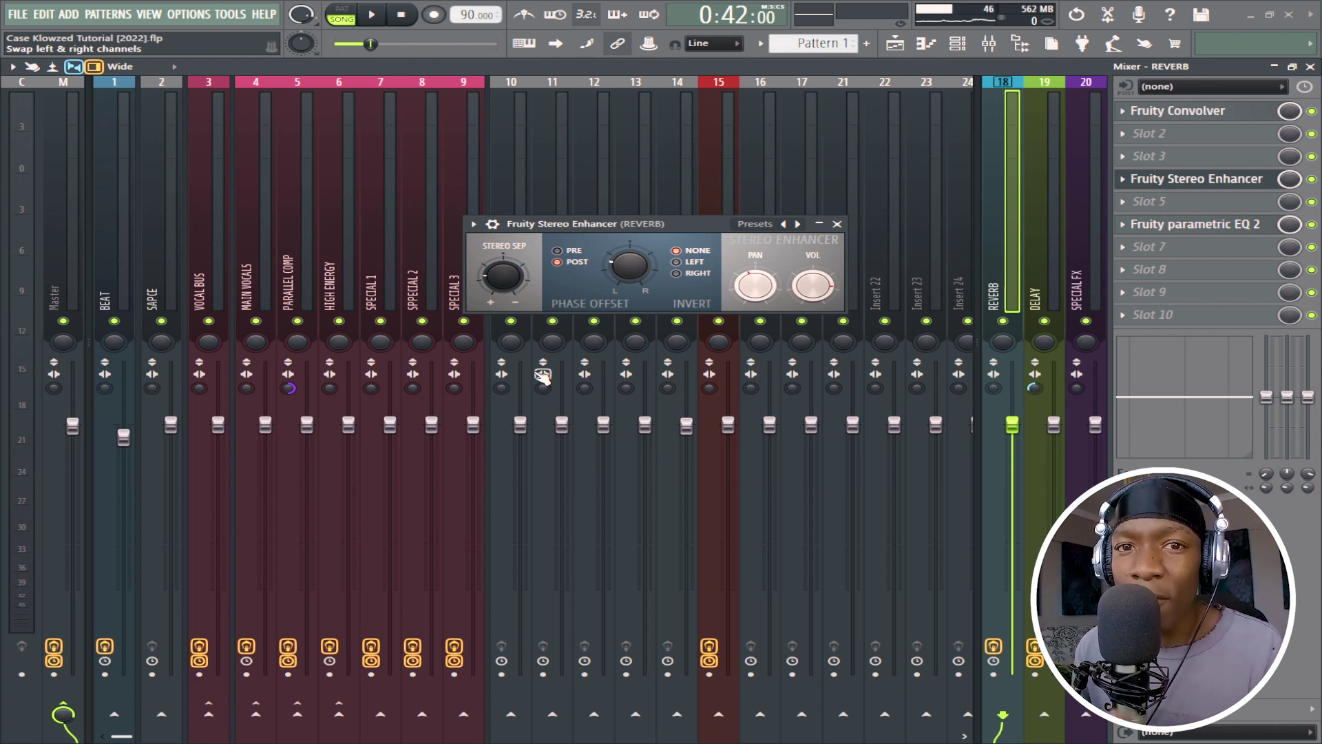
click(748, 225)
click(837, 225)
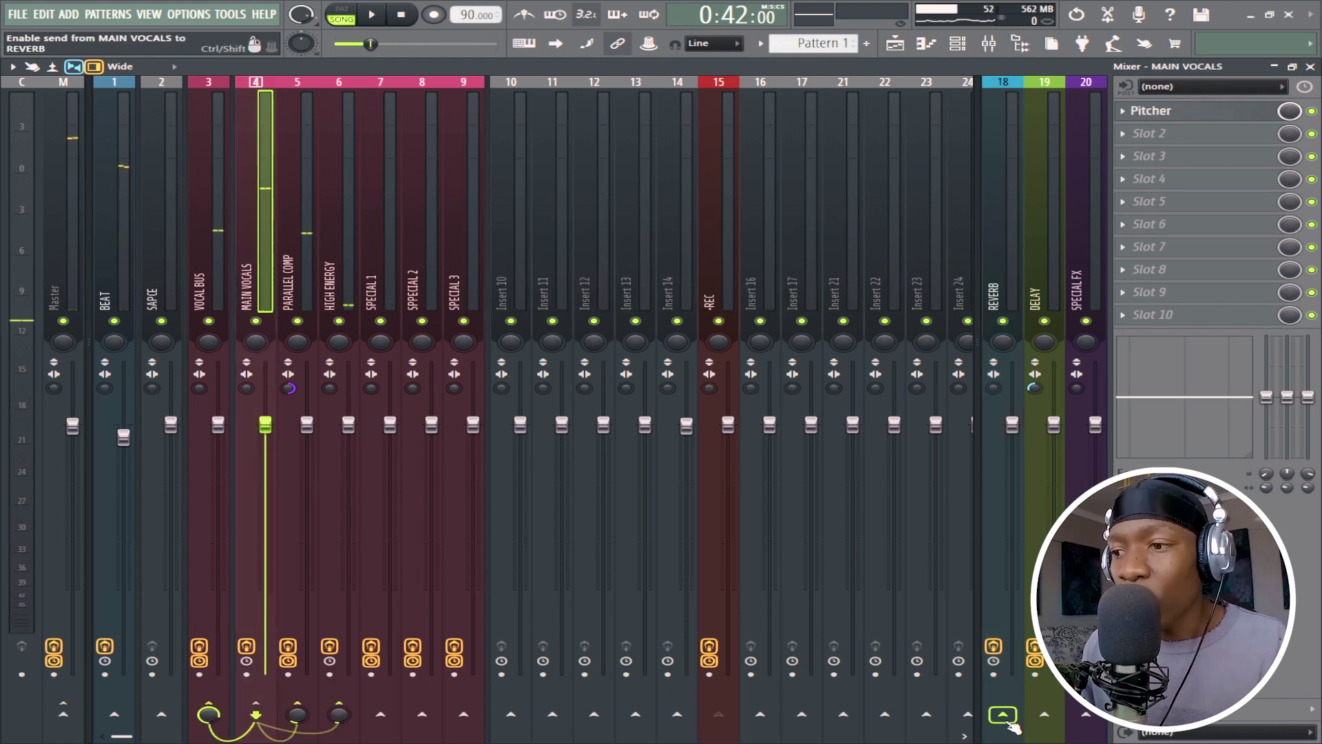
Step: Send the MAIN VOCALS track to REVERB and set the send level to 43% while auditioning the song
click(1005, 717)
drag(1005, 717, 1005, 737)
key(space)
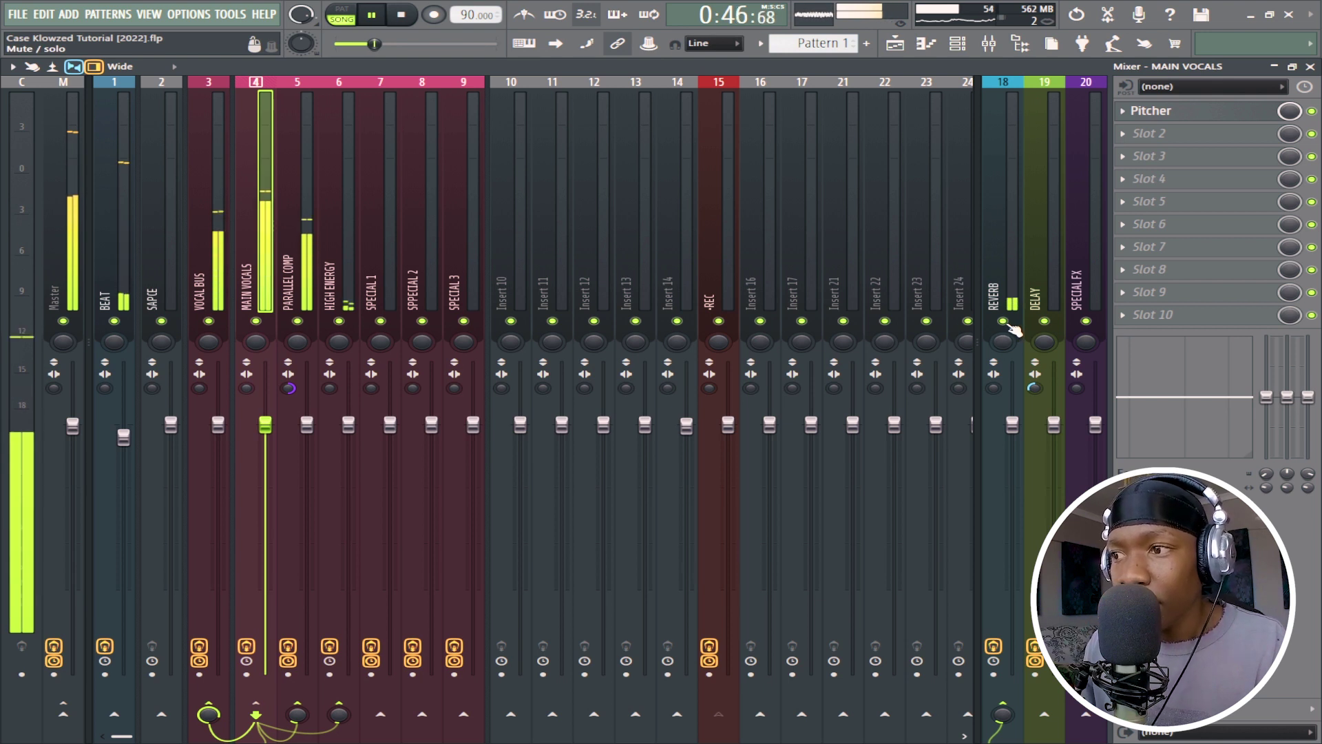
key(space)
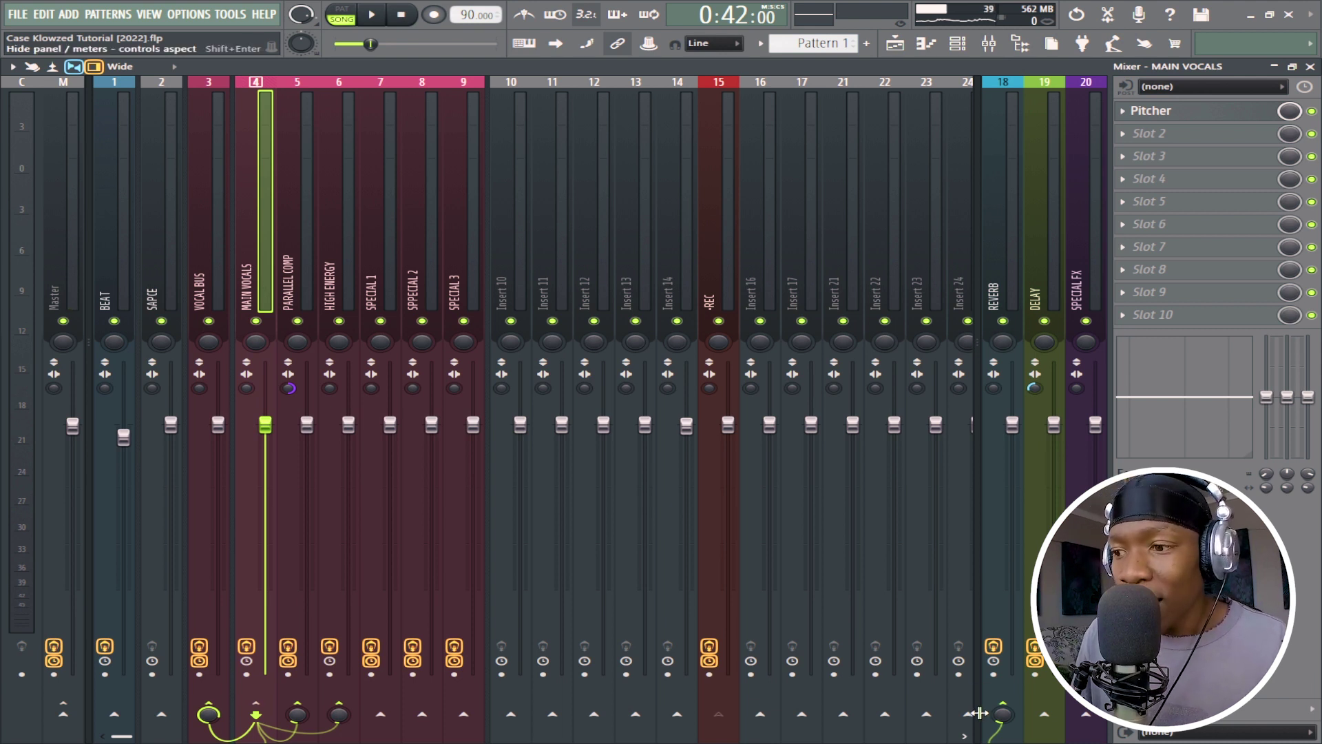
key(space)
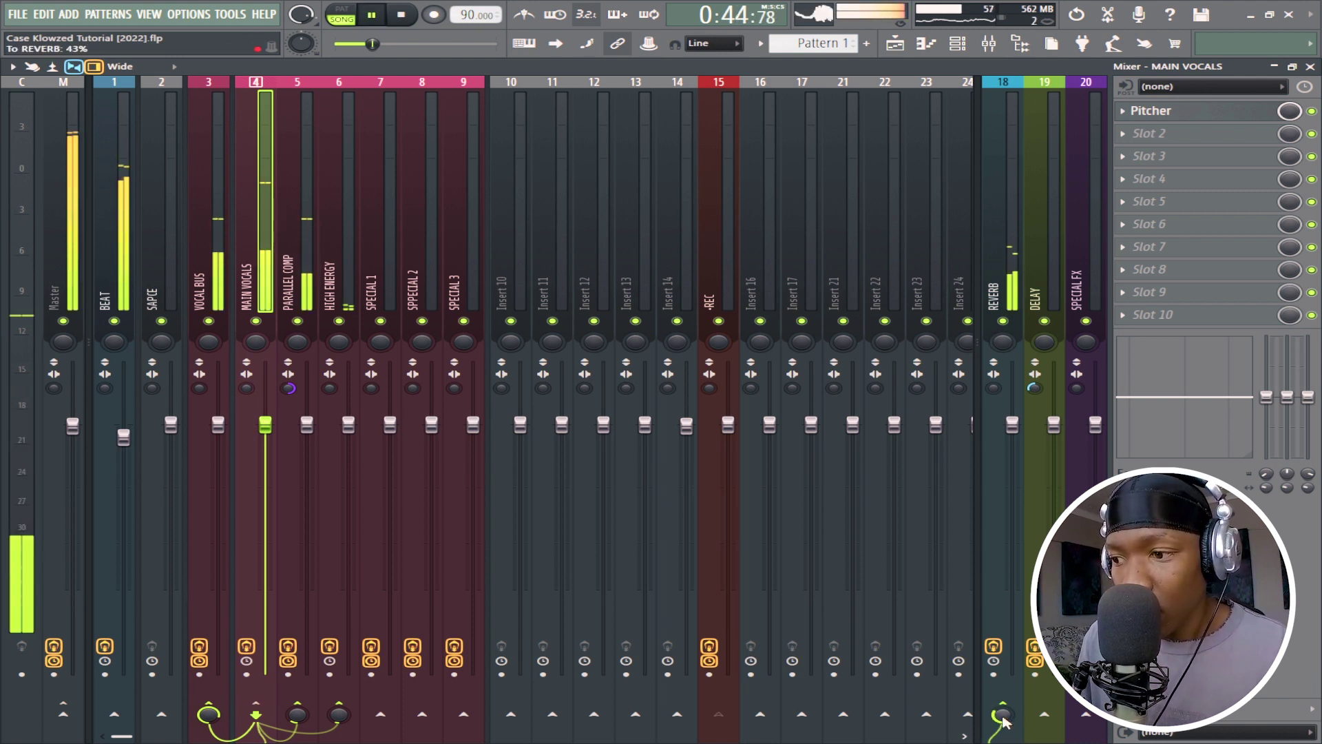
Step: Stop the song and review the Fruity Delay 2 settings on the DELAY track
key(space)
key(ctrl+z)
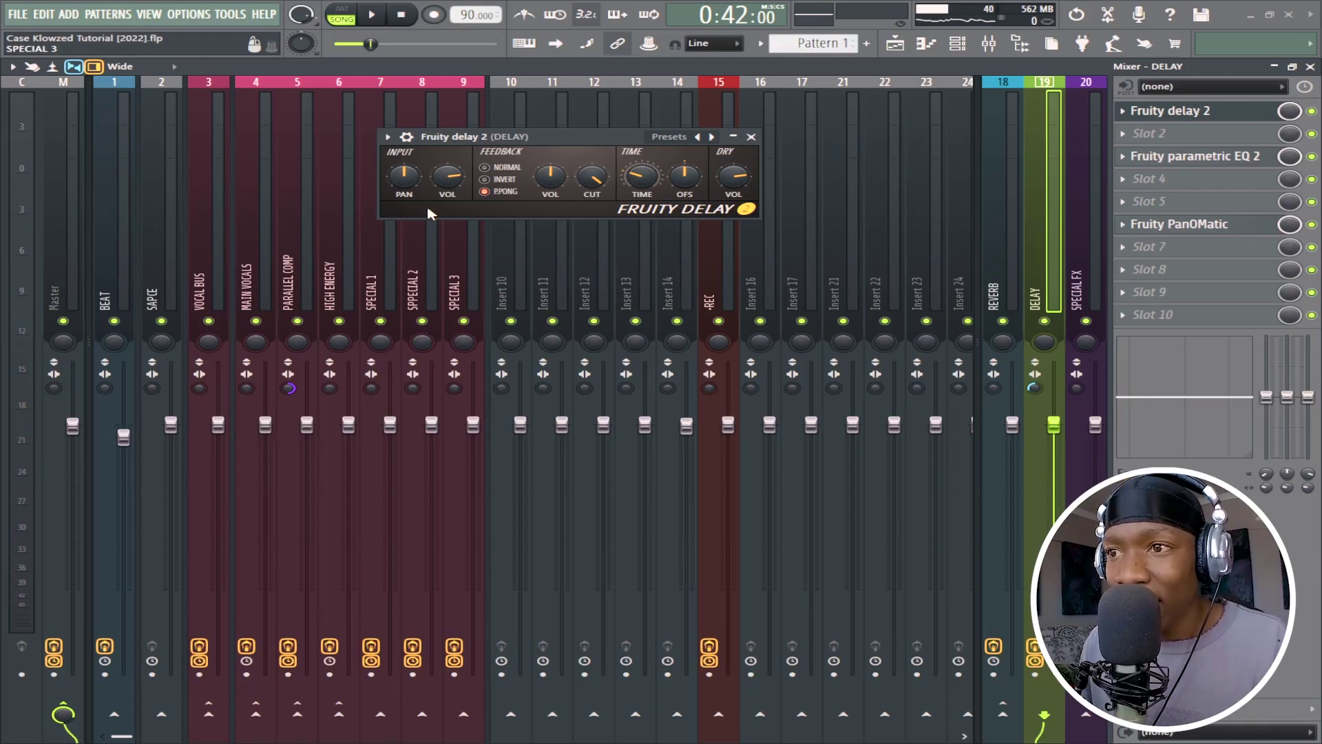
click(753, 138)
Step: Load the Old Telephone preset in the DELAY track's Fruity Parametric EQ 2 and review its Fruity PanOMatic settings
click(1195, 156)
drag(499, 65, 782, 115)
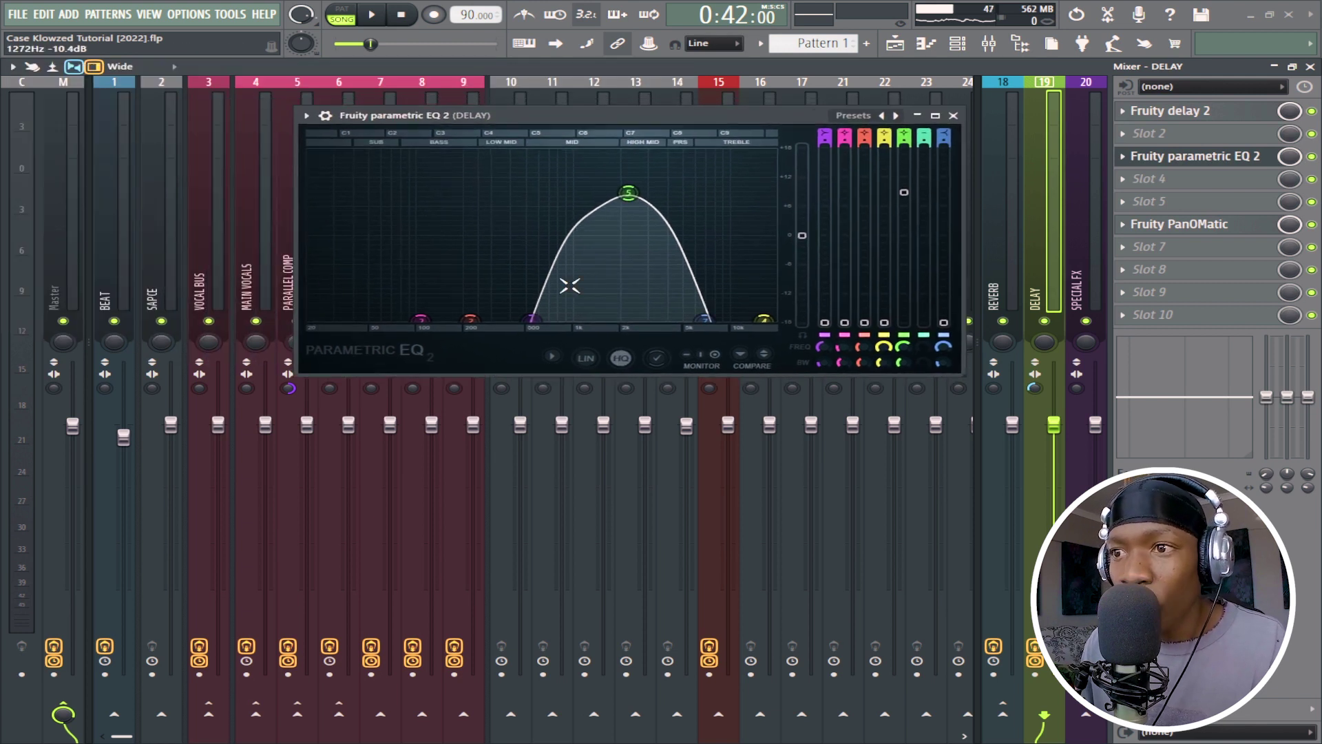
click(854, 115)
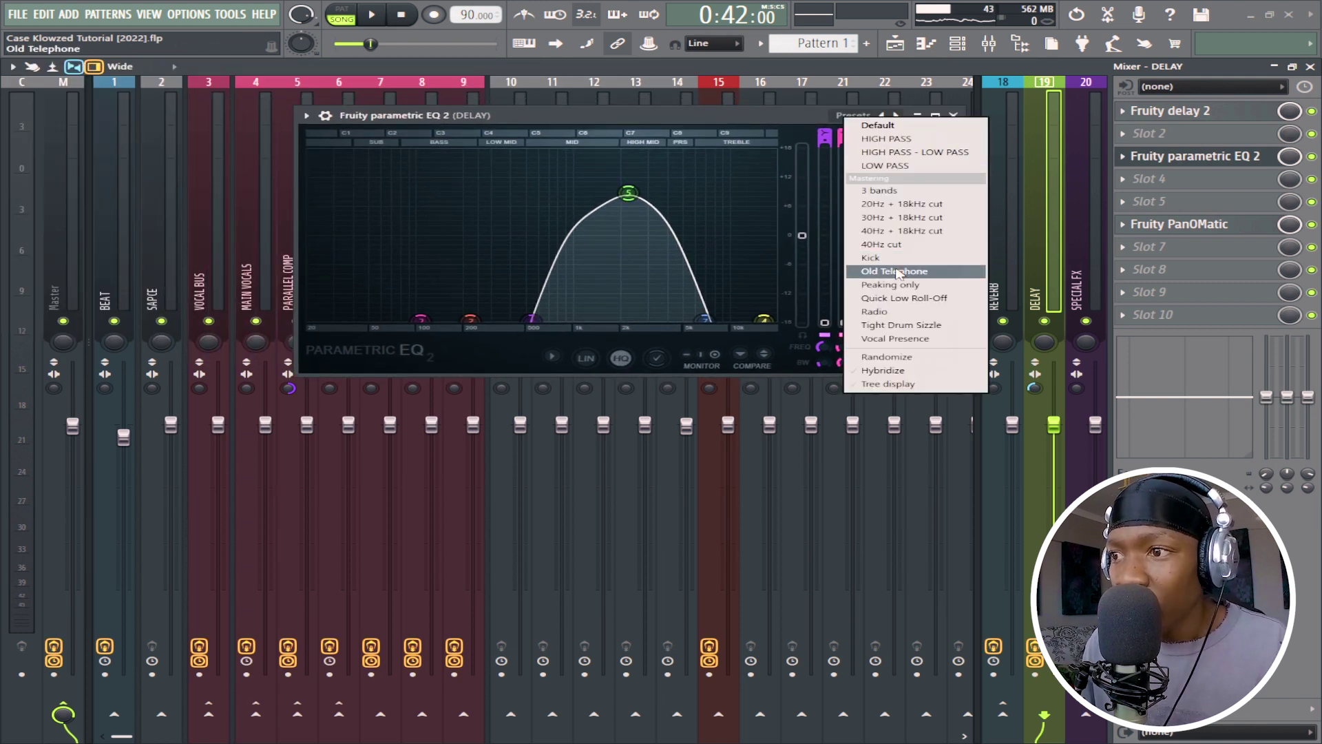
click(856, 255)
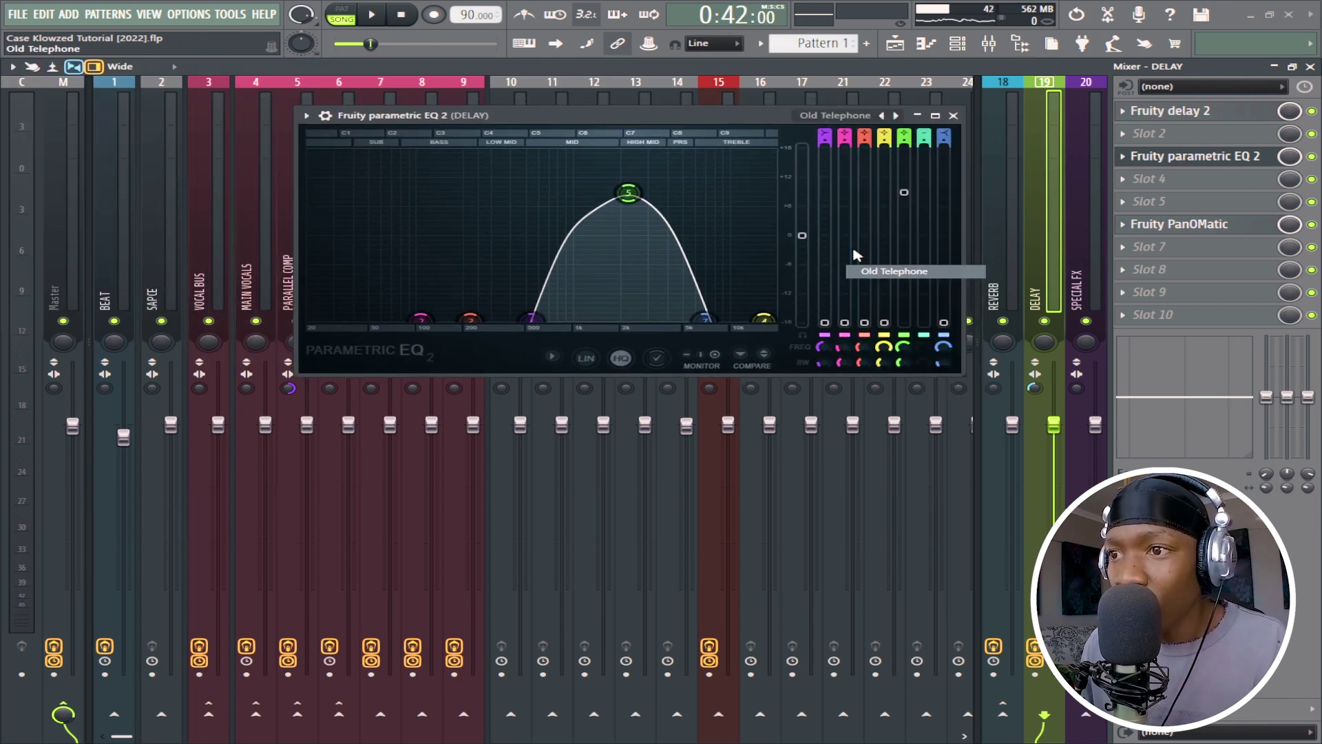
click(955, 117)
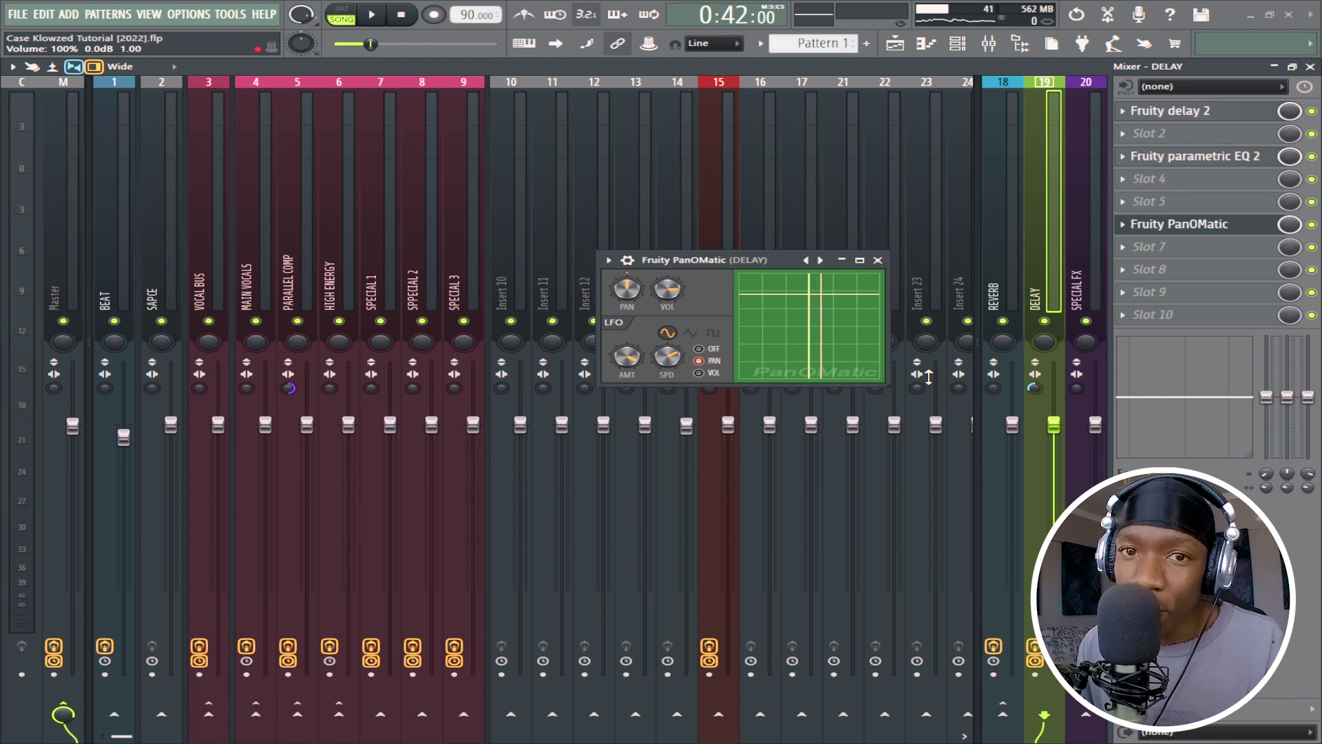
click(878, 260)
Step: Send the MAIN VOCALS track to DELAY at about 16% and audition the song
click(262, 289)
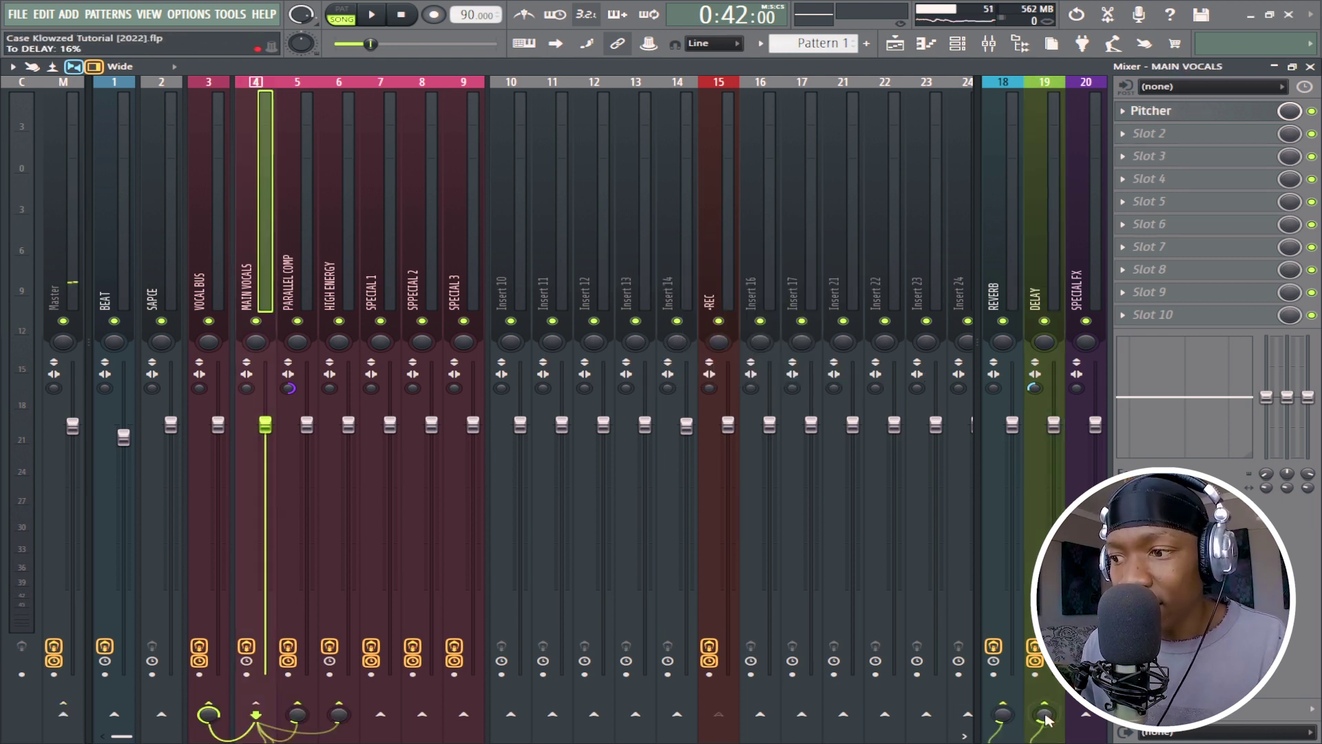
key(space)
scroll(1046, 719, down, 2)
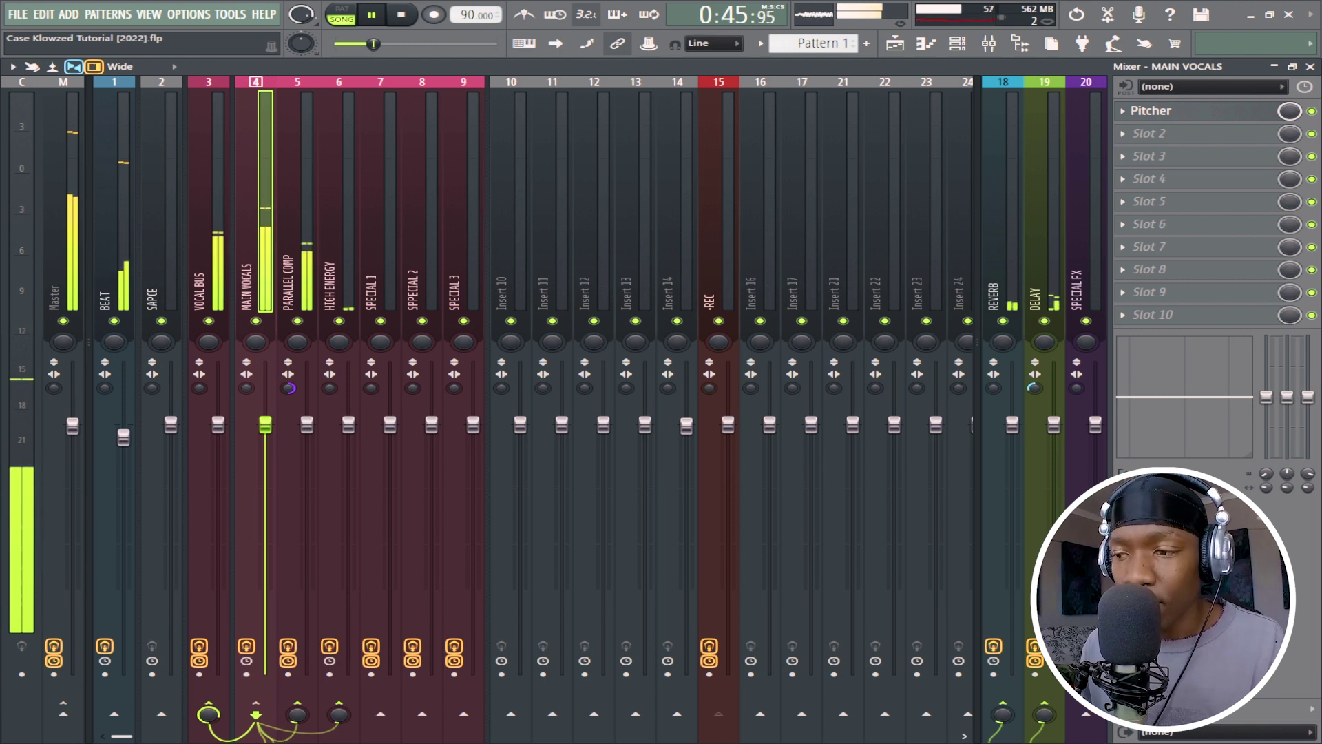
key(space)
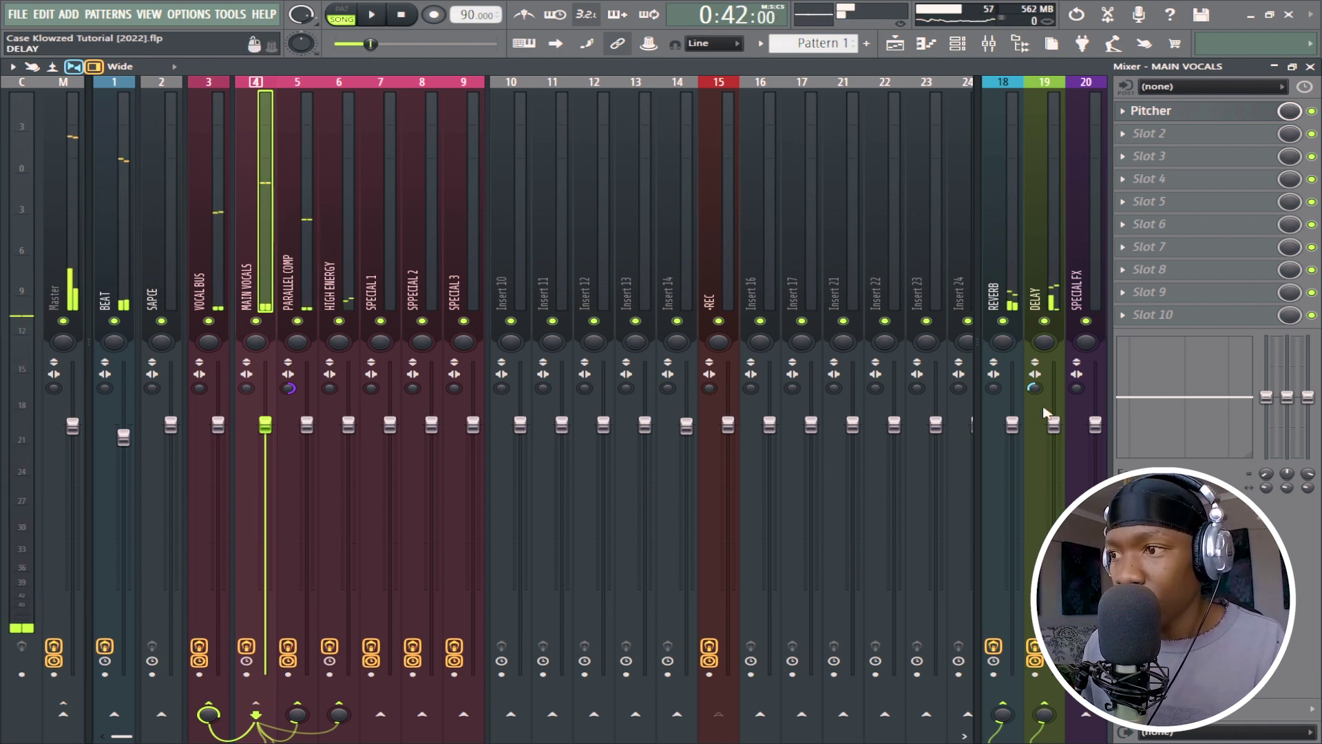